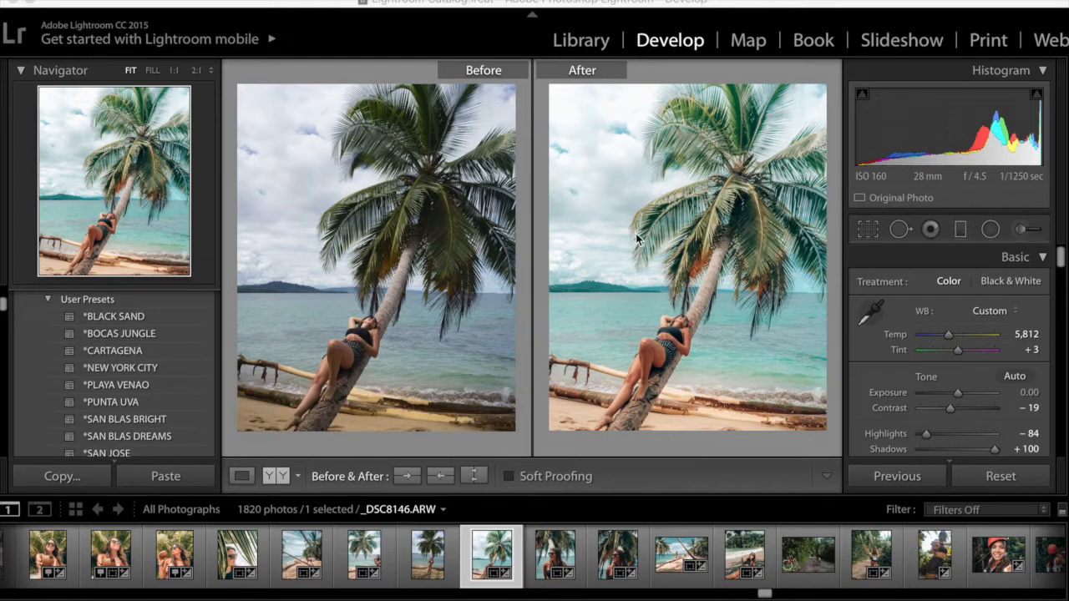
Switch to single-photo view and reset the photo's develop settings
{"action": "left_click", "coordinate": [787, 396]}
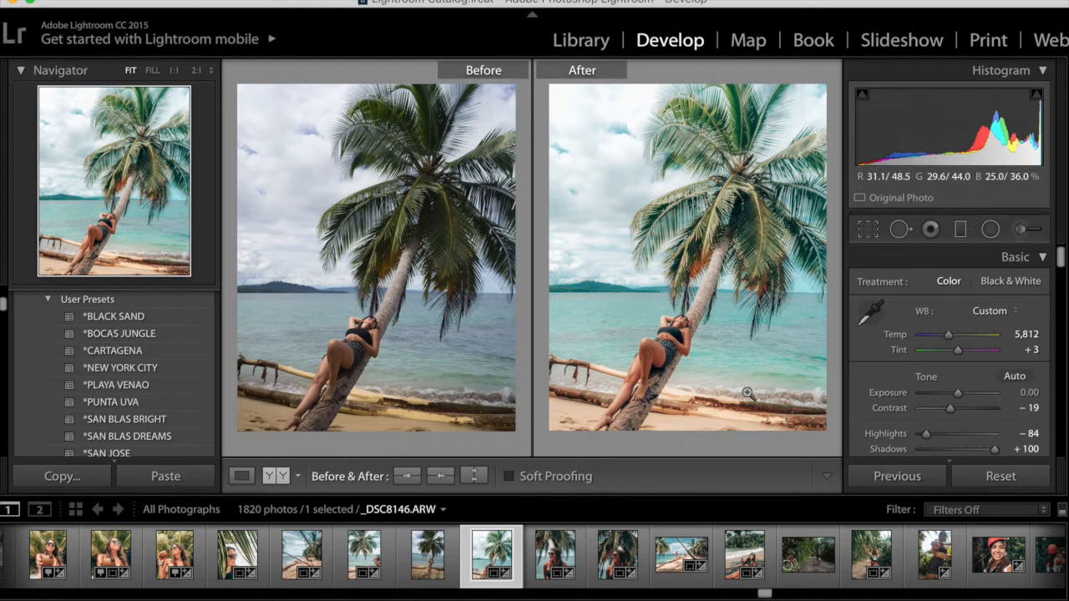
{"action": "left_click", "coordinate": [242, 476]}
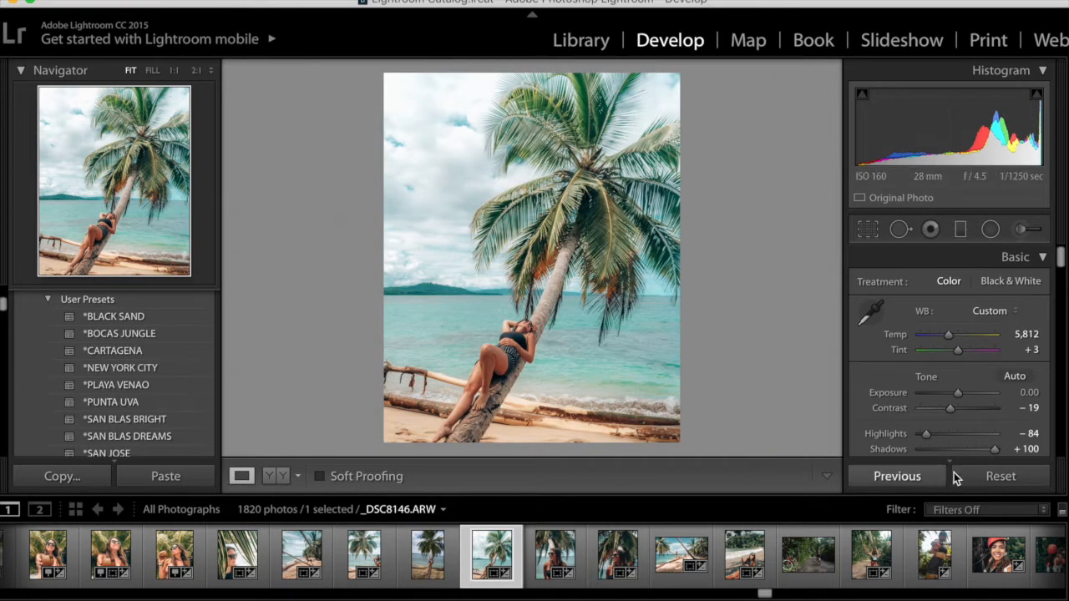
{"action": "left_click", "coordinate": [999, 477]}
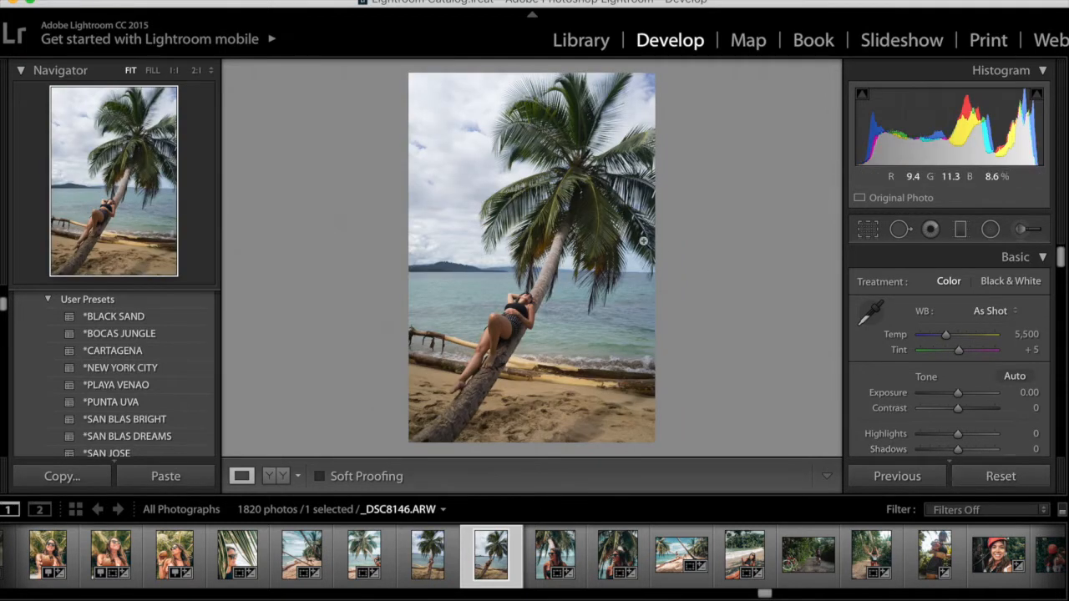
Crop the photo to the 4 x 5 / 8 x 10 aspect ratio and shift the crop frame downward
{"action": "left_click", "coordinate": [866, 230]}
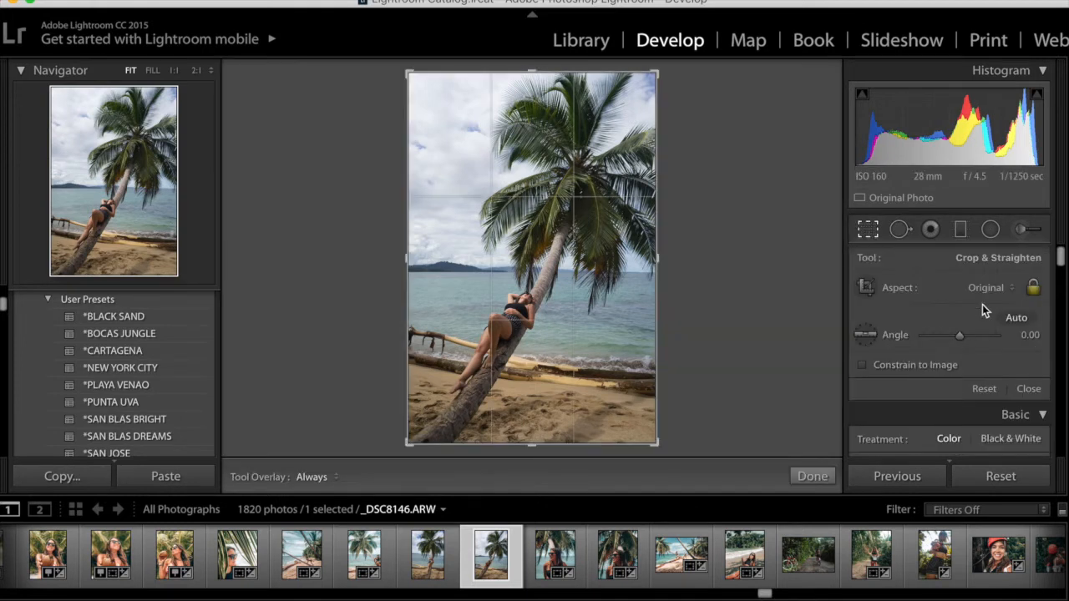
{"action": "left_click", "coordinate": [1001, 290]}
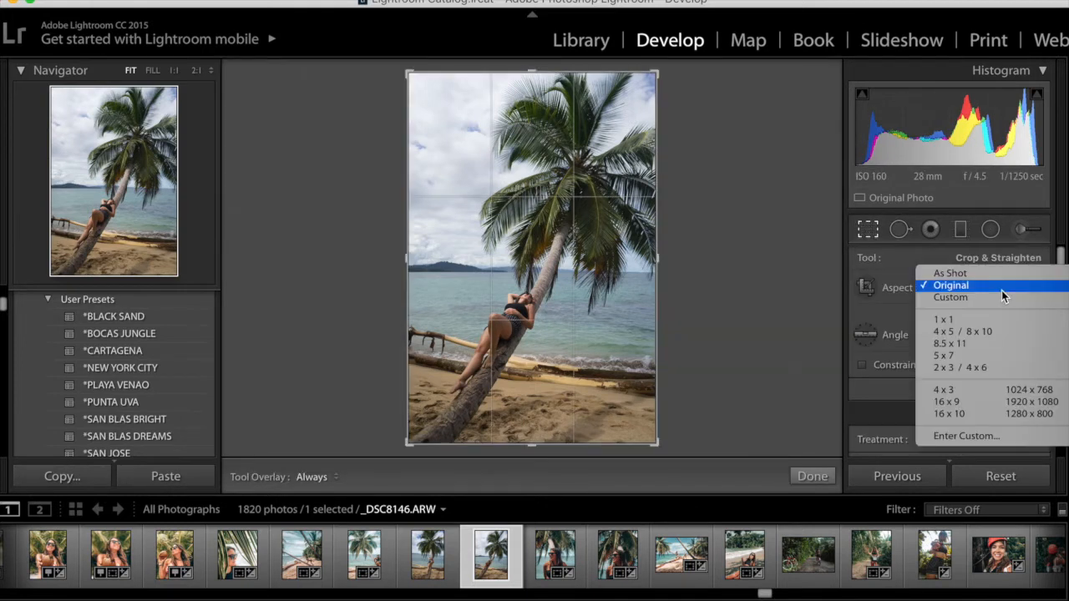
{"action": "left_click", "coordinate": [992, 332]}
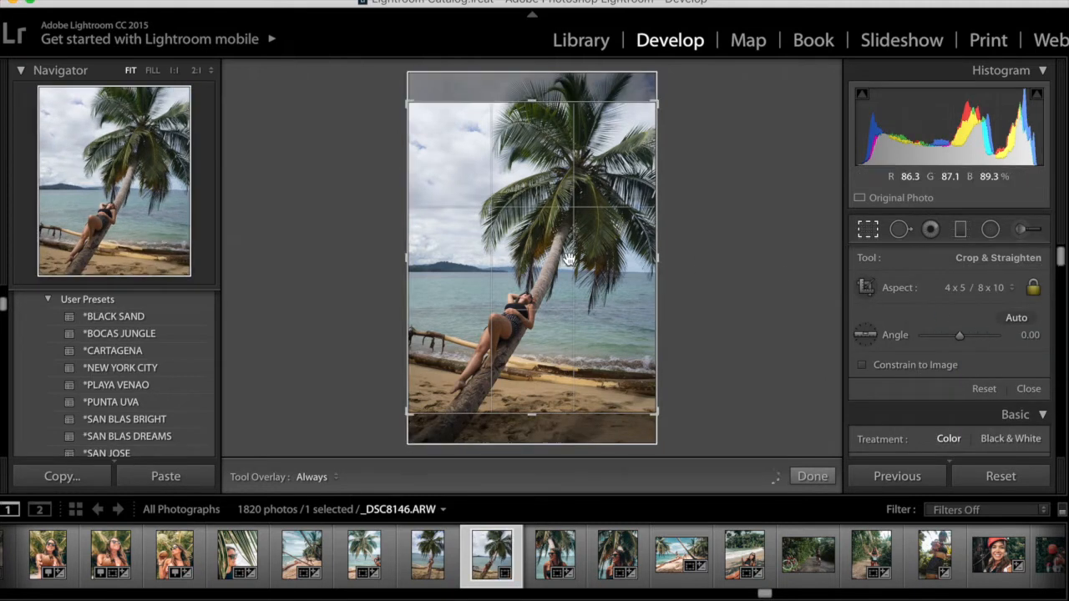
{"action": "left_click_drag", "start_coordinate": [564, 256], "coordinate": [564, 276]}
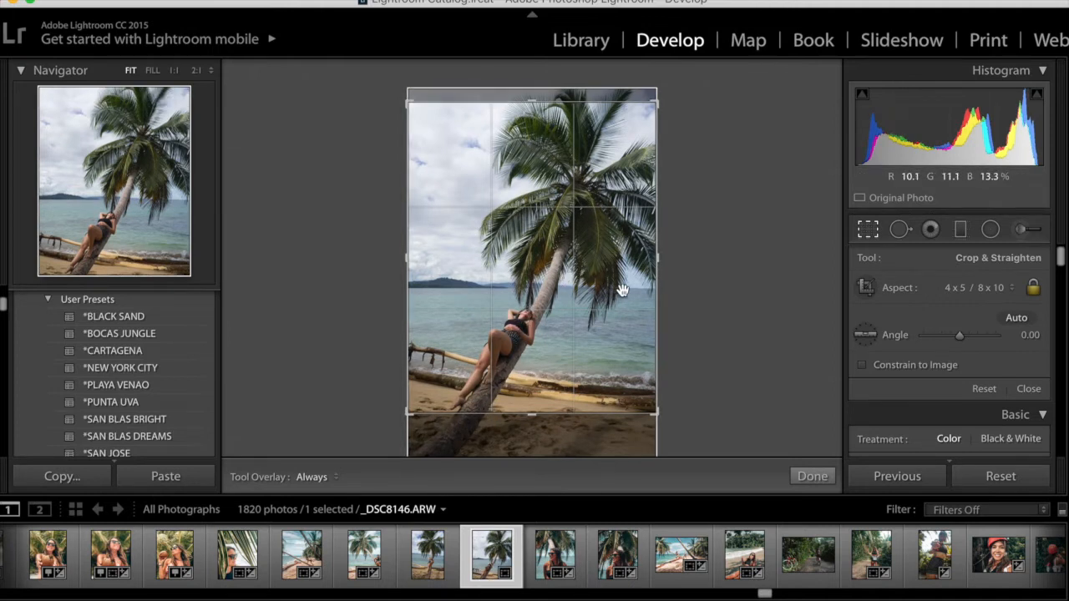
{"action": "mouse_move", "coordinate": [609, 264]}
{"action": "left_mouse_down"}
{"action": "mouse_move", "coordinate": [605, 295]}
{"action": "mouse_move", "coordinate": [604, 260]}
{"action": "left_mouse_up"}
{"action": "key", "text": "Return"}
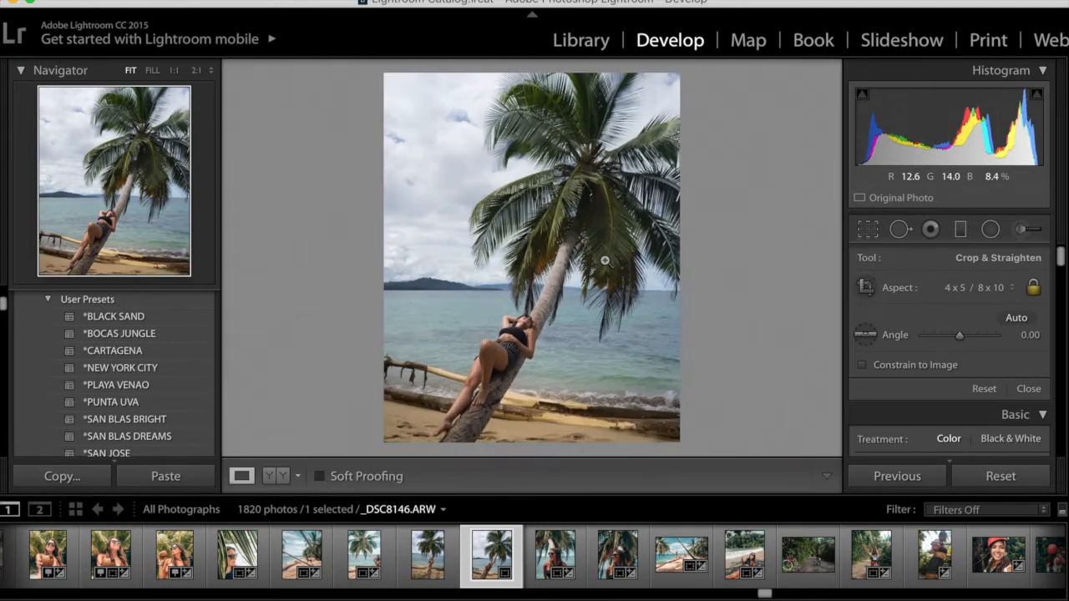
Reopen the crop and straighten the photo to an angle of -0.34
{"action": "left_click", "coordinate": [867, 235]}
{"action": "left_click_drag", "start_coordinate": [960, 336], "coordinate": [960, 335]}
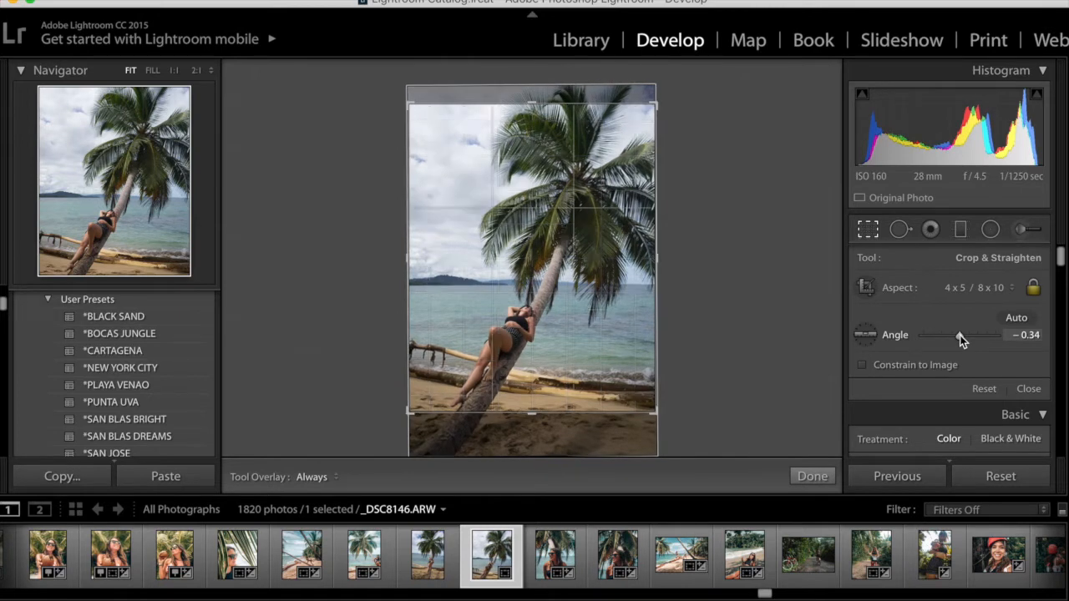
{"action": "left_click", "coordinate": [810, 476]}
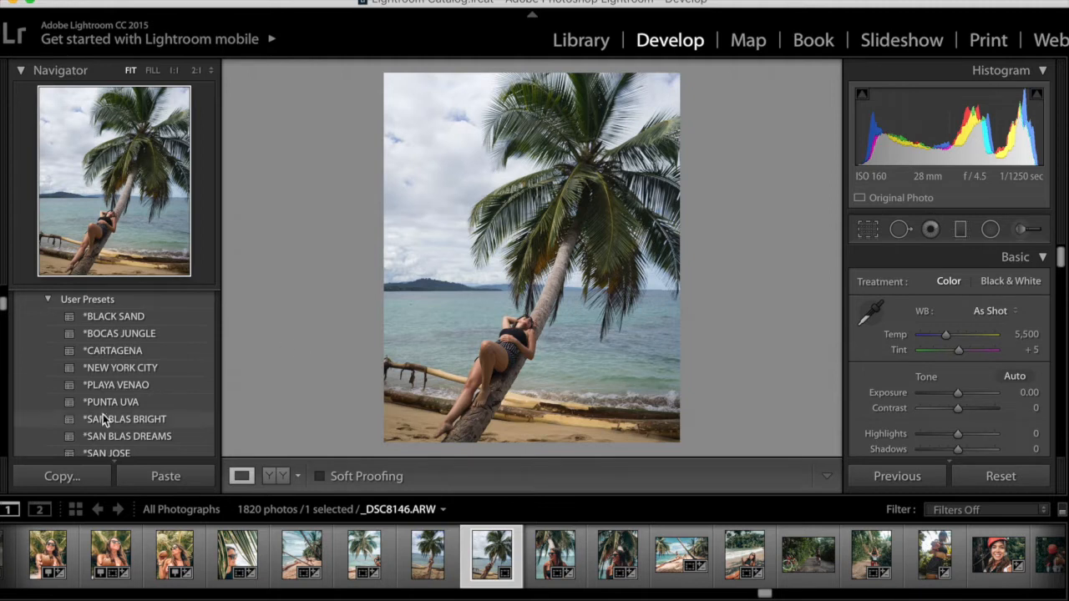
Preview the Punta Uva, Cartagena, Black Sand and San Blas Bright user presets on the photo
{"action": "left_click", "coordinate": [143, 402]}
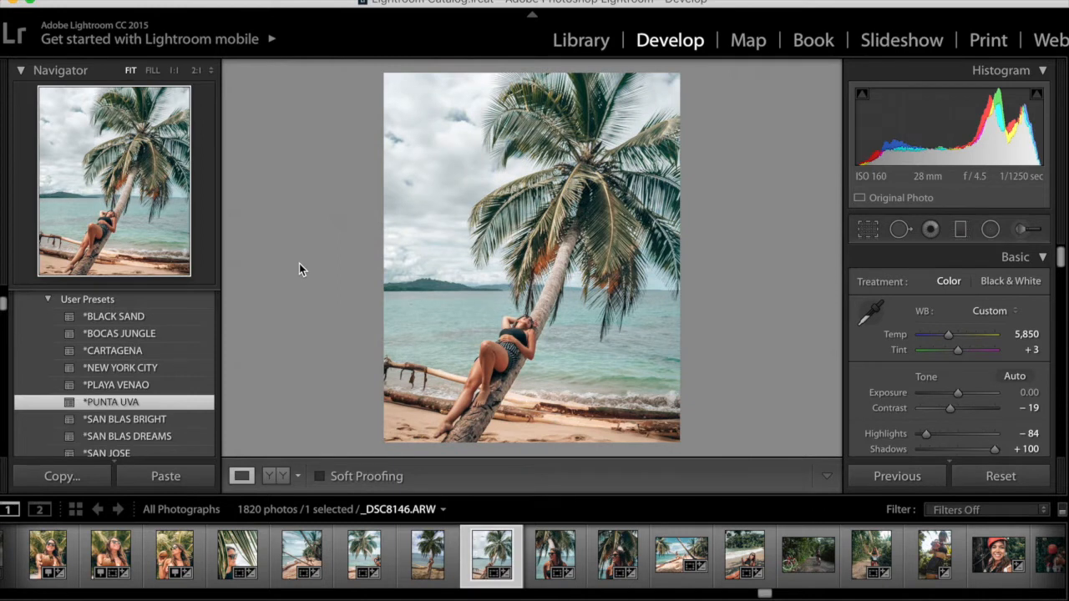
{"action": "left_click", "coordinate": [145, 352]}
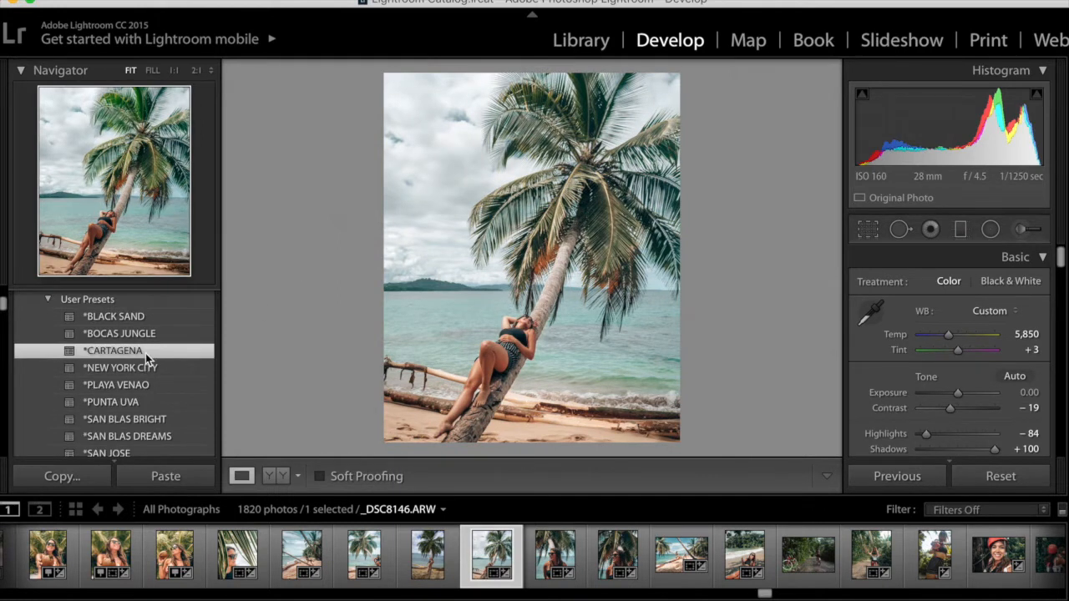
{"action": "left_click", "coordinate": [149, 334]}
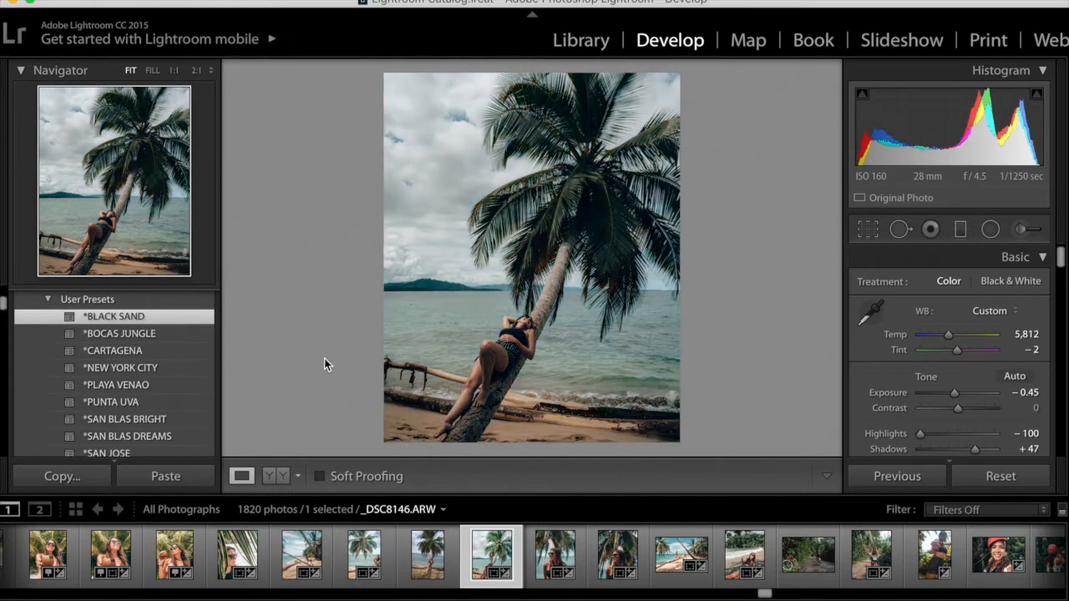
{"action": "left_click", "coordinate": [151, 420]}
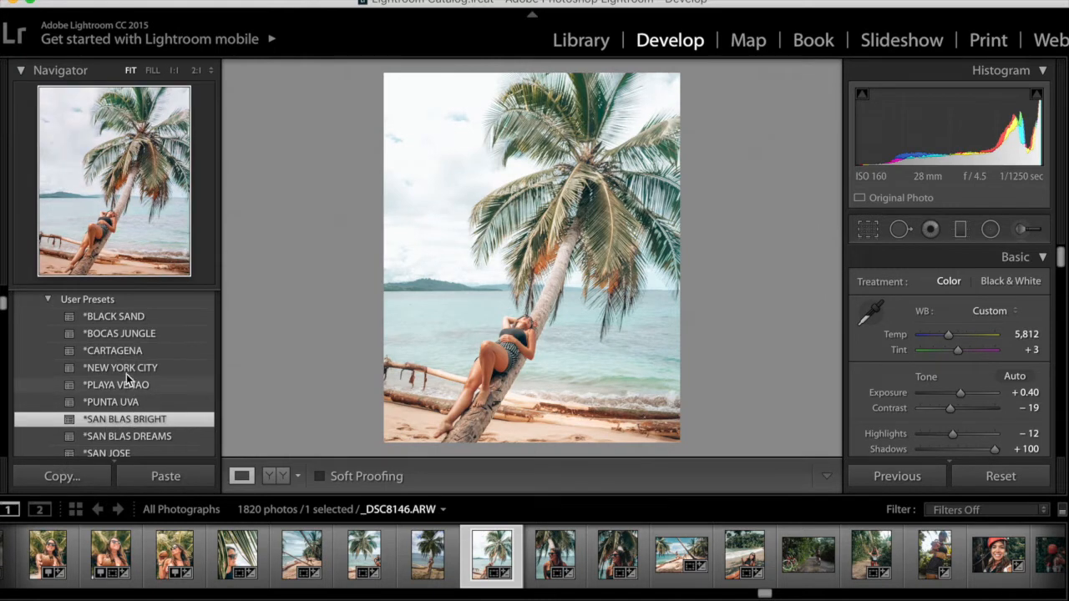
{"action": "scroll", "coordinate": [960, 409], "scroll_direction": "down", "scroll_amount": 5}
{"action": "scroll", "coordinate": [959, 409], "scroll_direction": "up", "scroll_amount": 5}
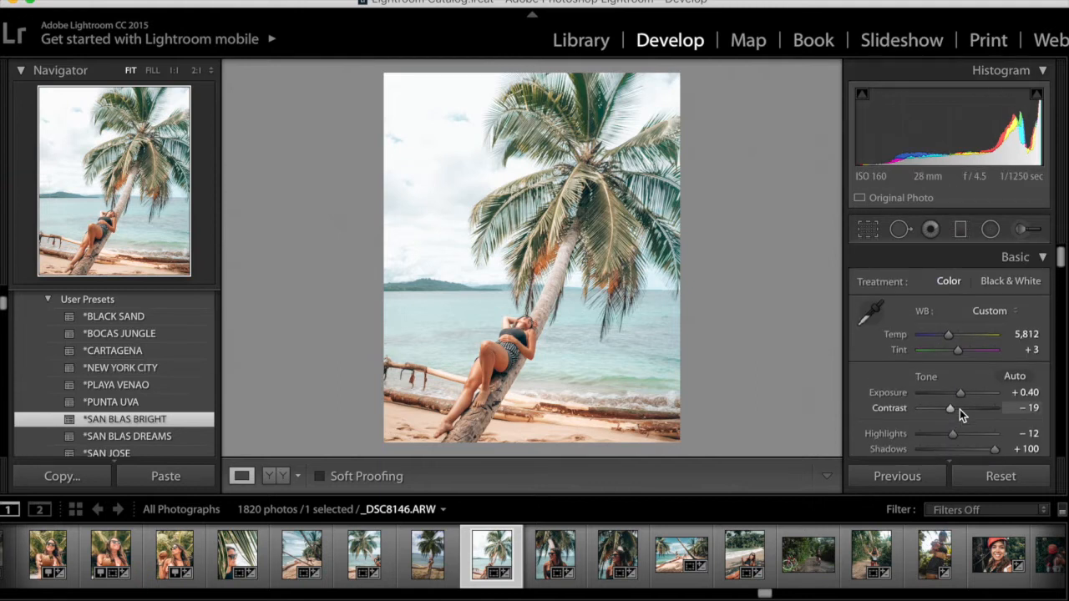
Reset the photo and crop it again to 4 x 5 / 8 x 10 with the frame shifted down
{"action": "left_click", "coordinate": [1007, 482]}
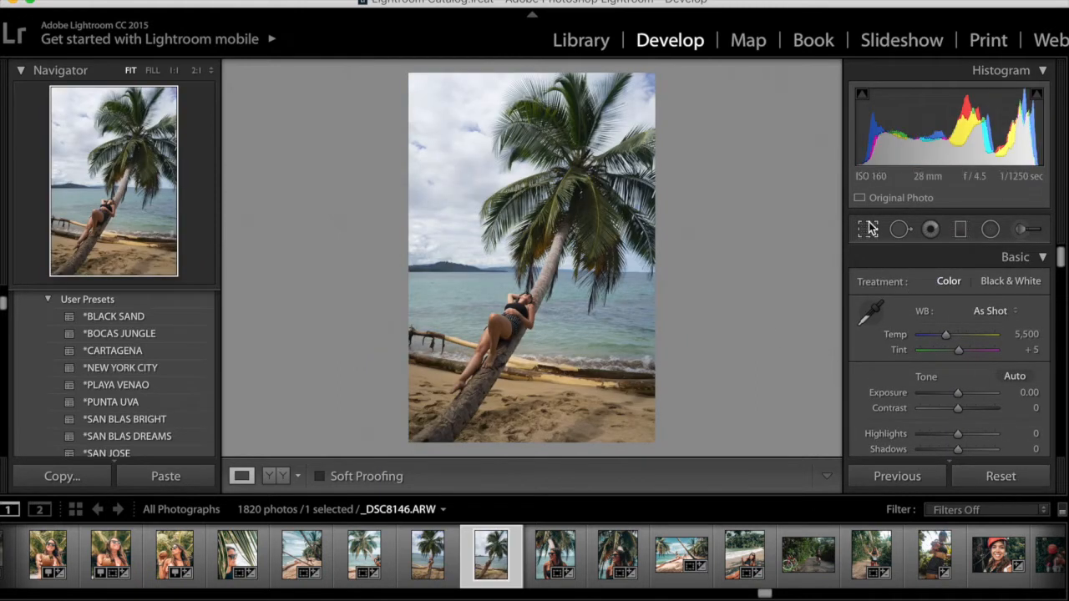
{"action": "left_click", "coordinate": [869, 227]}
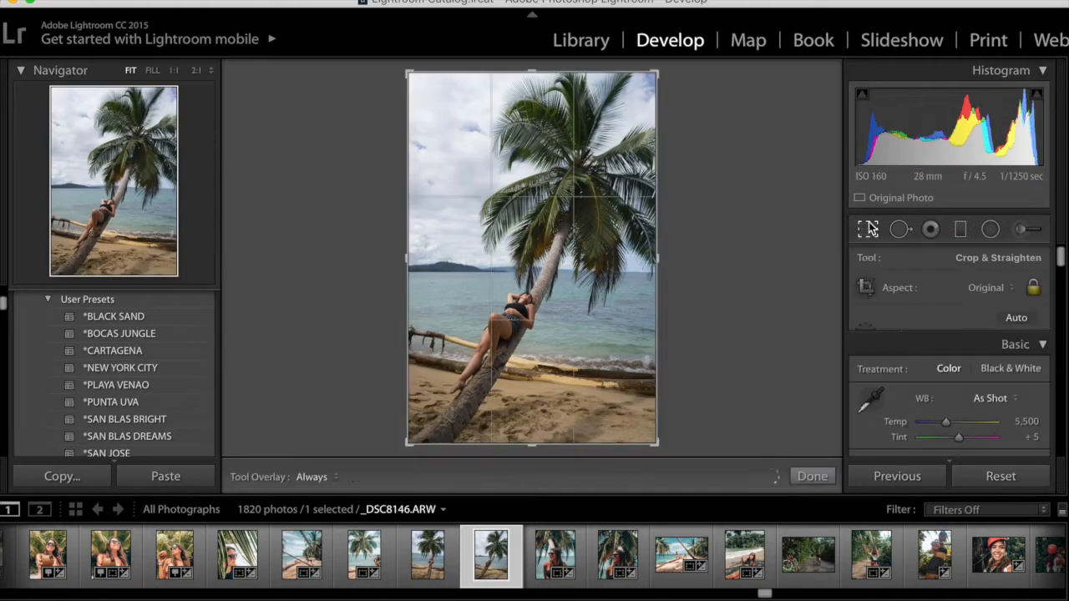
{"action": "left_click", "coordinate": [987, 288]}
{"action": "left_click", "coordinate": [962, 331]}
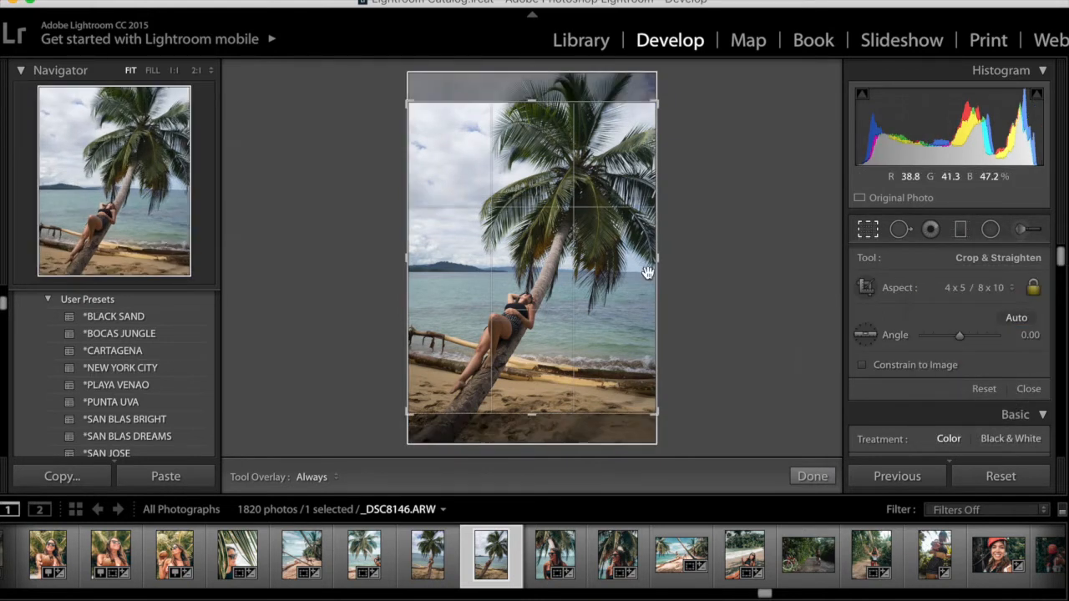
{"action": "left_click_drag", "start_coordinate": [564, 292], "coordinate": [563, 309]}
{"action": "key", "text": "Return"}
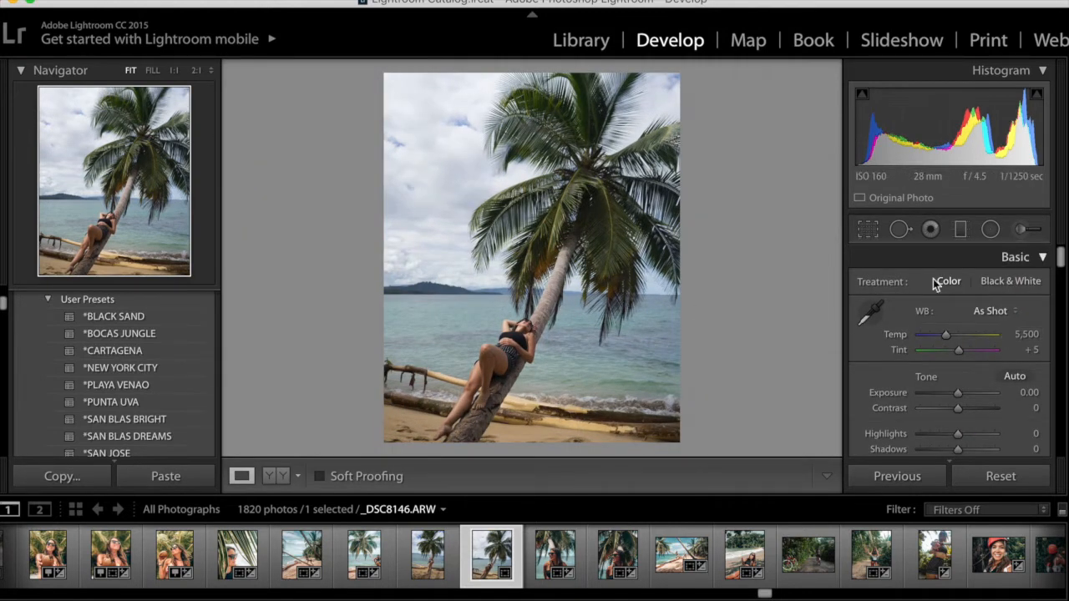
Scroll through the develop adjustment panels to review the available sections
{"action": "scroll", "coordinate": [1005, 312], "scroll_direction": "down", "scroll_amount": 1}
{"action": "scroll", "coordinate": [1006, 312], "scroll_direction": "down", "scroll_amount": 15}
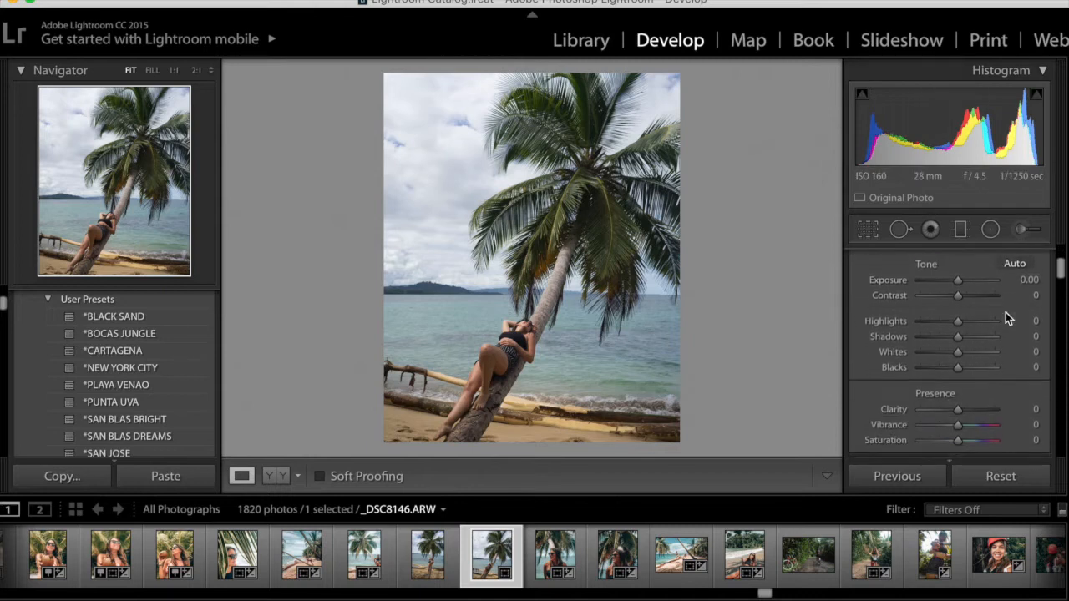
{"action": "scroll", "coordinate": [1005, 312], "scroll_direction": "down", "scroll_amount": 10}
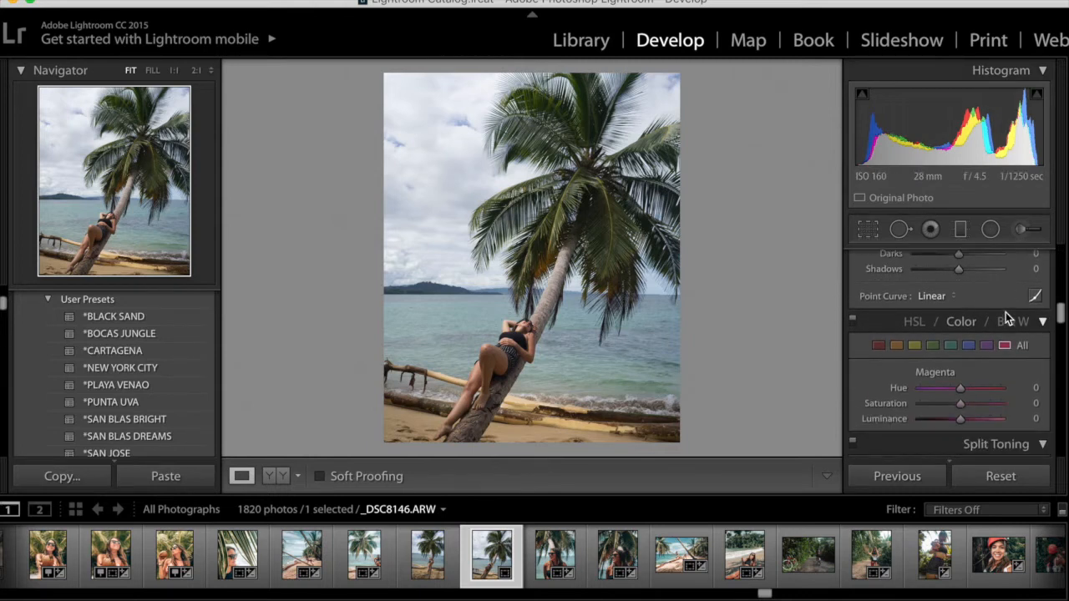
{"action": "scroll", "coordinate": [1006, 313], "scroll_direction": "down", "scroll_amount": 12}
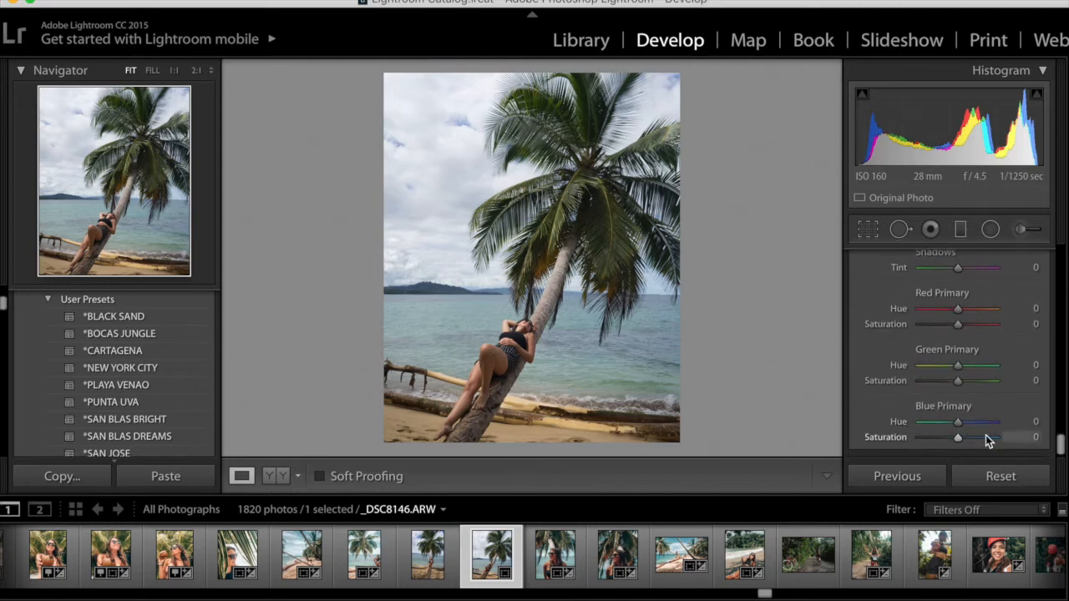
{"action": "scroll", "coordinate": [1007, 314], "scroll_direction": "up", "scroll_amount": 10}
{"action": "scroll", "coordinate": [1007, 314], "scroll_direction": "up", "scroll_amount": 10}
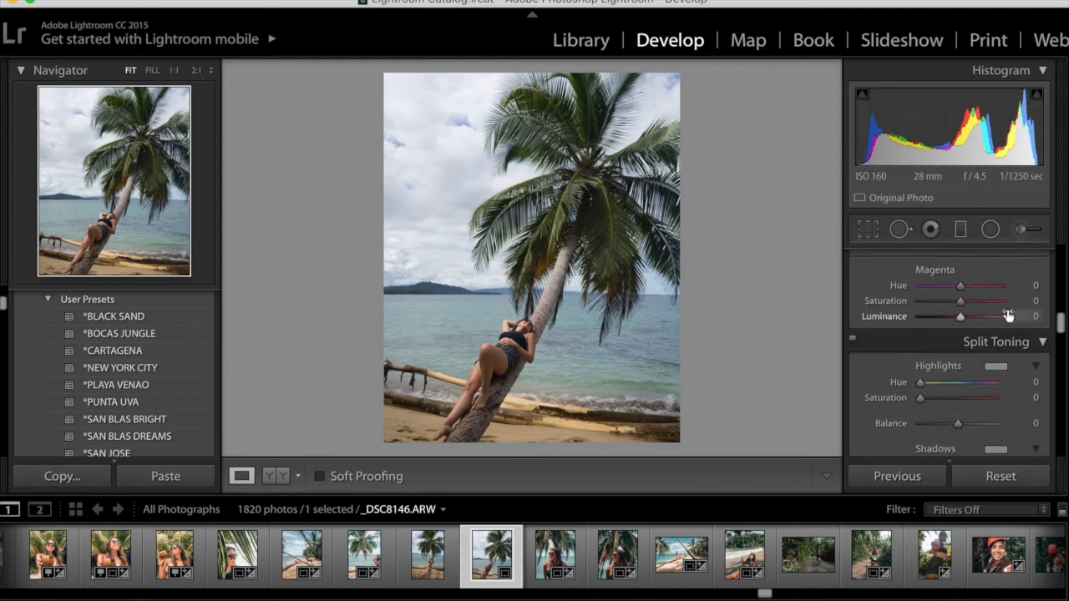
{"action": "scroll", "coordinate": [1007, 314], "scroll_direction": "up", "scroll_amount": 1}
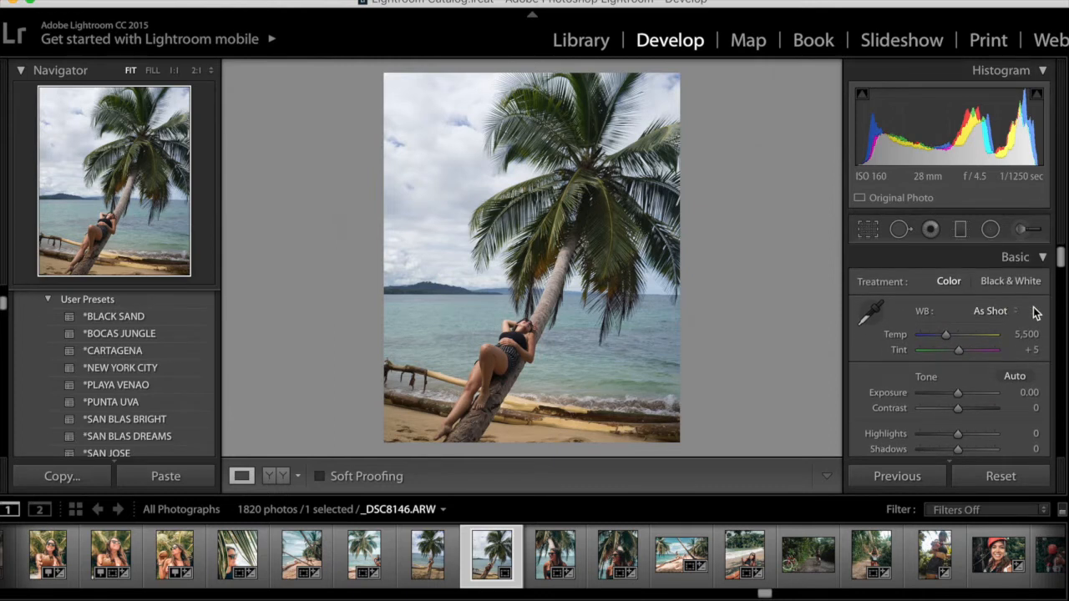
{"action": "scroll", "coordinate": [1032, 310], "scroll_direction": "down", "scroll_amount": 3}
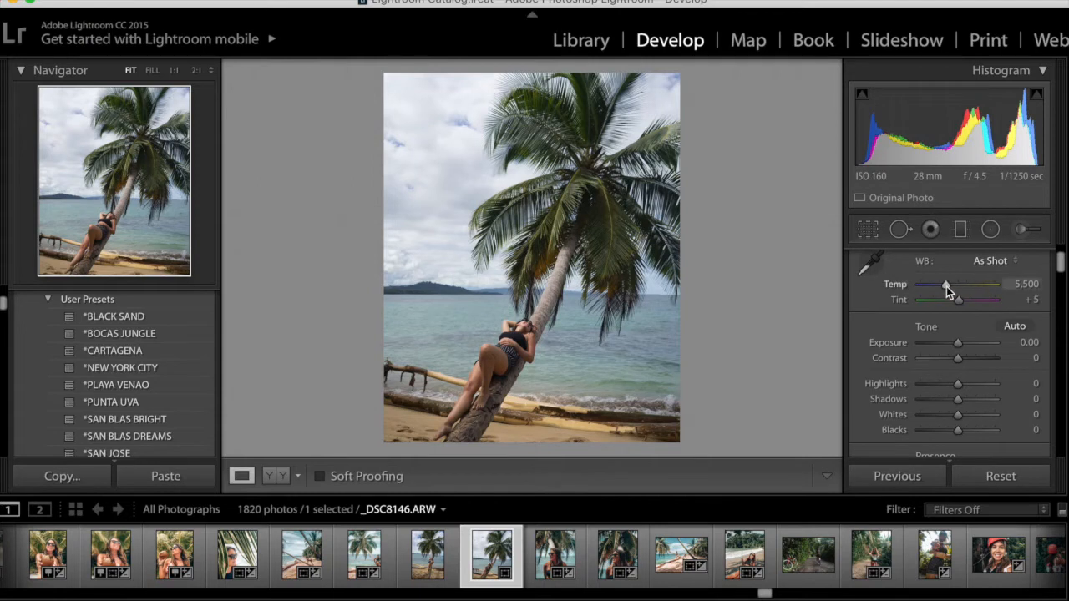
Set the white balance Temp to 5,809 and the Tint to +3
{"action": "mouse_move", "coordinate": [948, 286]}
{"action": "left_mouse_down"}
{"action": "mouse_move", "coordinate": [962, 286]}
{"action": "mouse_move", "coordinate": [949, 285]}
{"action": "left_mouse_up"}
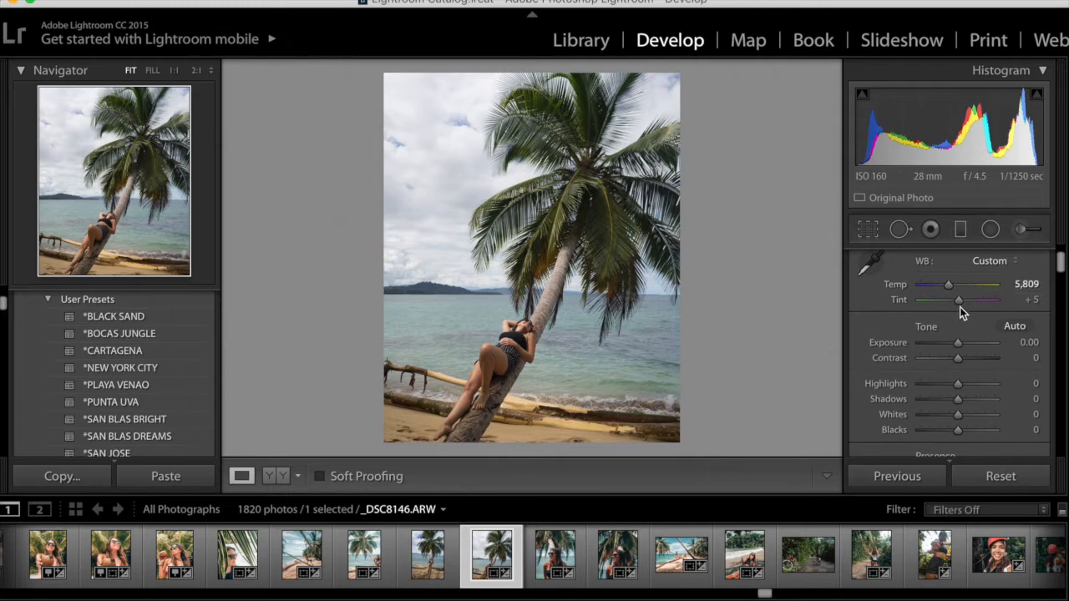
{"action": "left_click_drag", "start_coordinate": [958, 303], "coordinate": [959, 301]}
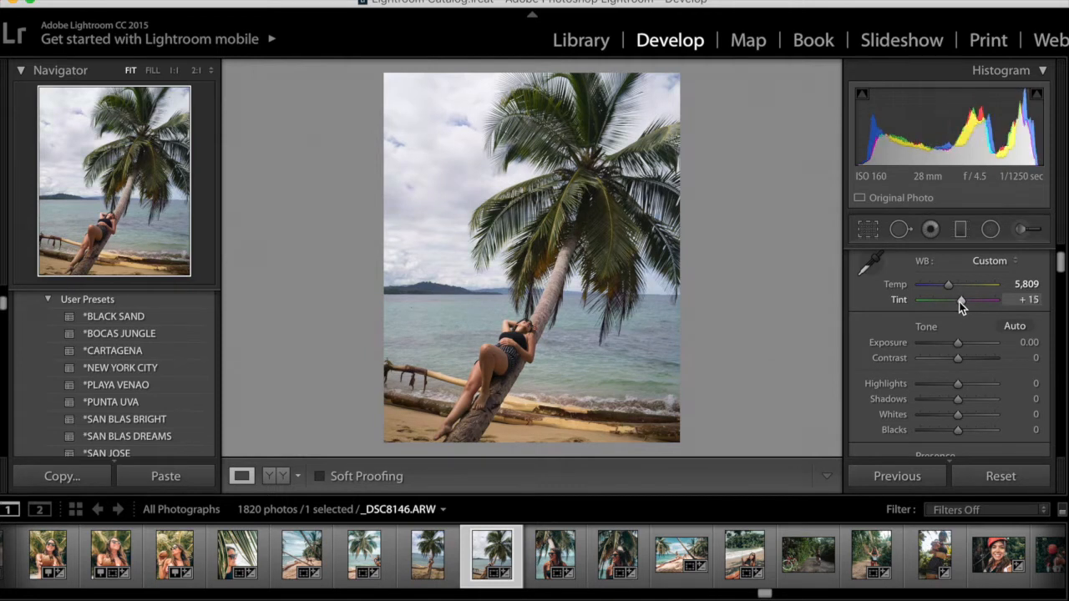
{"action": "left_click", "coordinate": [1024, 300]}
{"action": "type", "text": "3"}
{"action": "key", "text": "Return"}
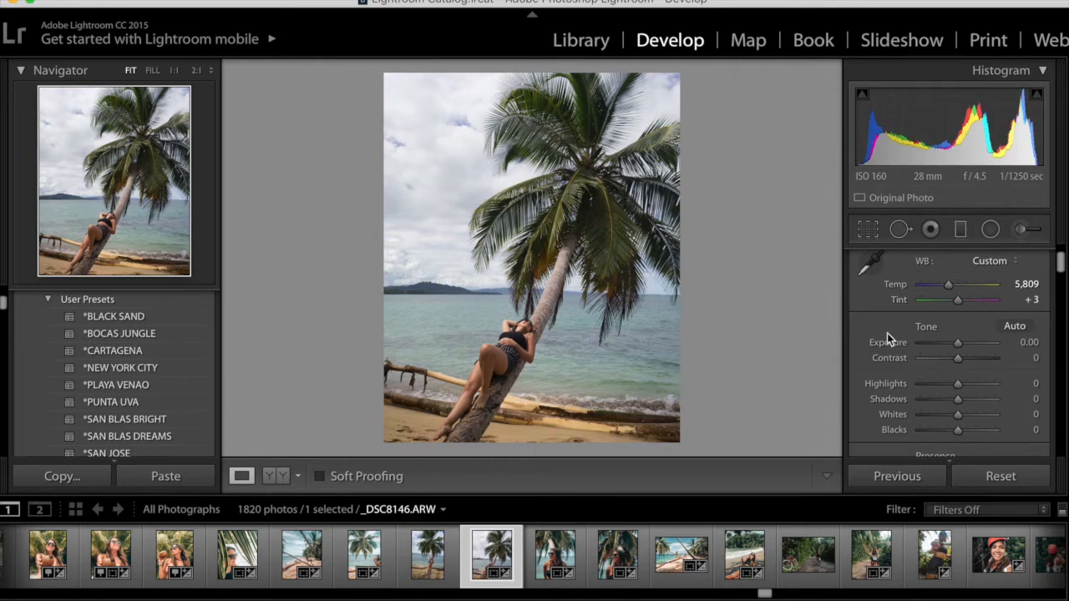
{"action": "scroll", "coordinate": [983, 359], "scroll_direction": "down", "scroll_amount": 4}
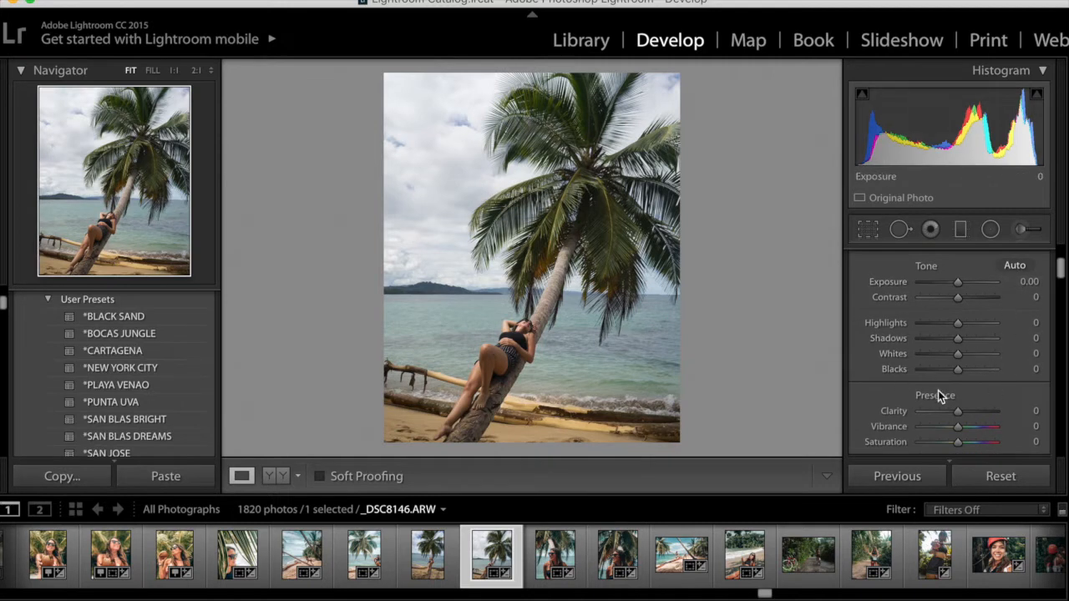
{"action": "left_click", "coordinate": [1016, 265]}
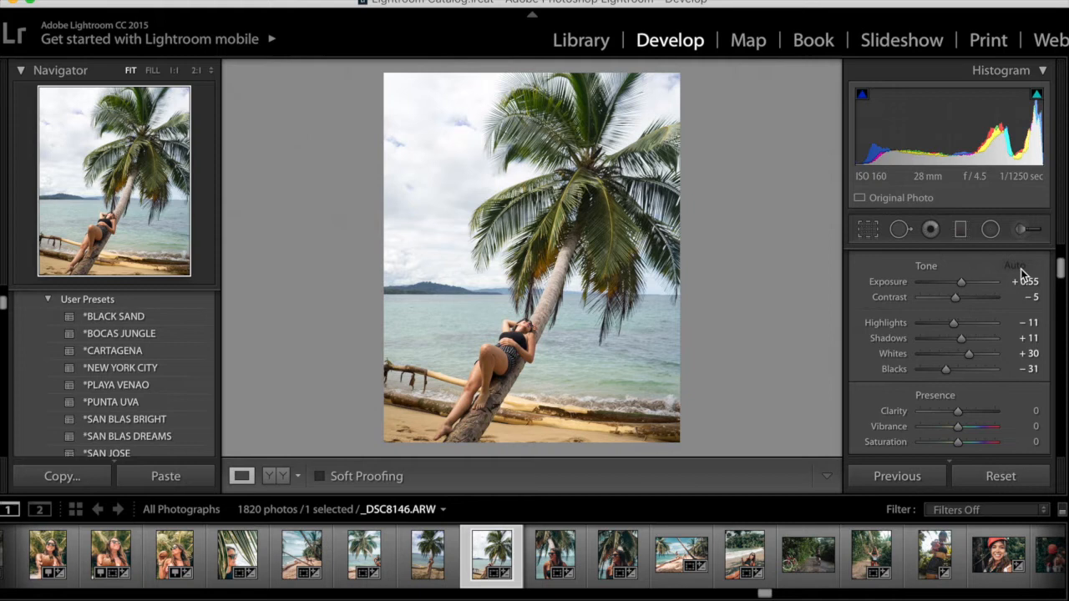
{"action": "key", "text": "super+z"}
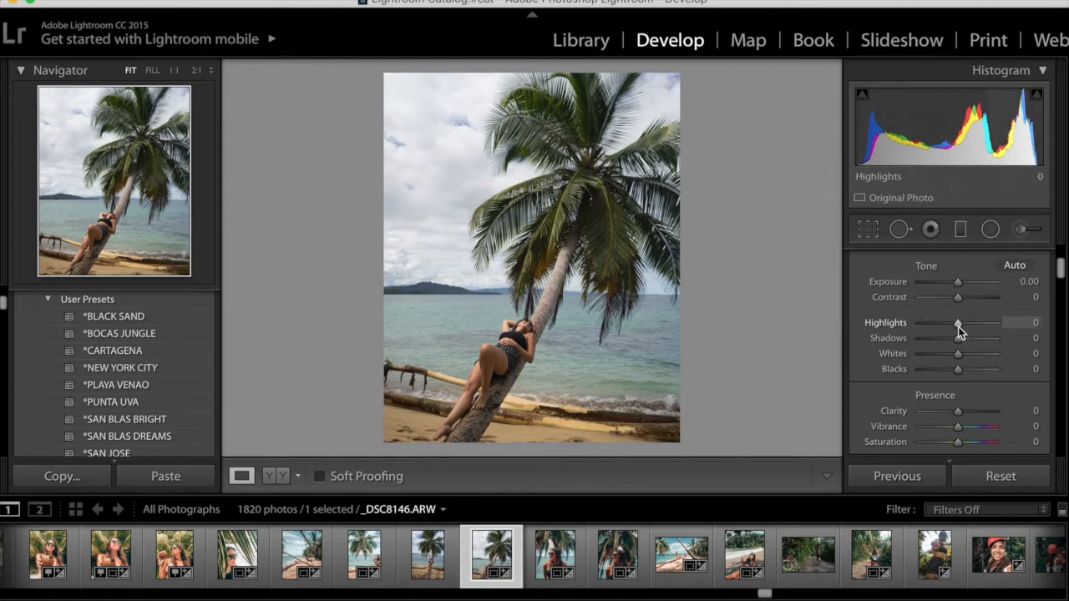
Set Highlights to -87, Shadows to +100, Whites to +32 and Blacks to +26
{"action": "left_click_drag", "start_coordinate": [957, 327], "coordinate": [1002, 340]}
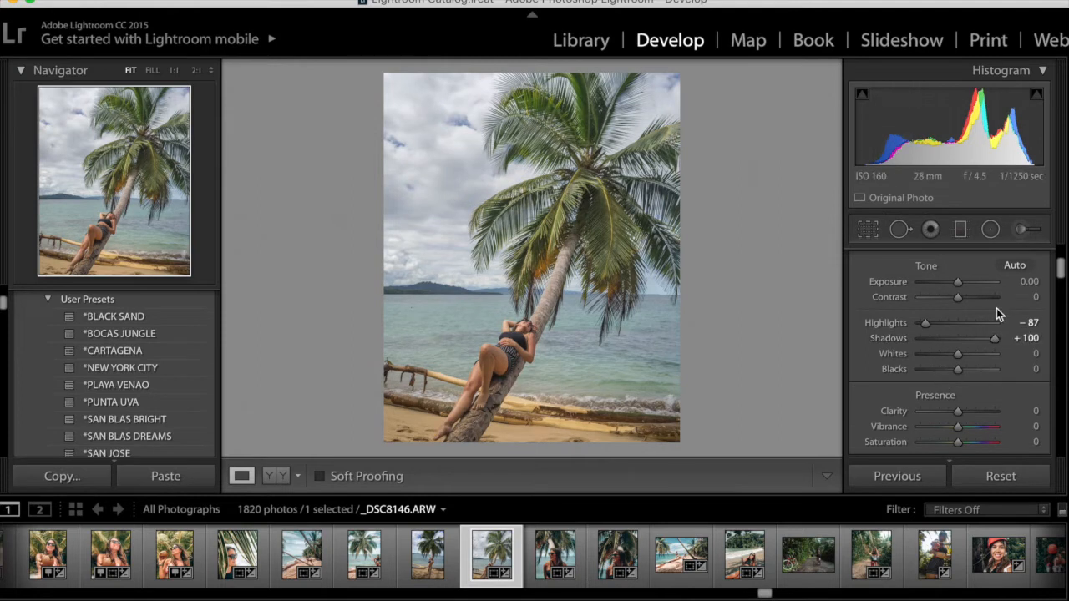
{"action": "mouse_move", "coordinate": [958, 353]}
{"action": "left_mouse_down"}
{"action": "mouse_move", "coordinate": [969, 354]}
{"action": "mouse_move", "coordinate": [967, 370]}
{"action": "left_mouse_up"}
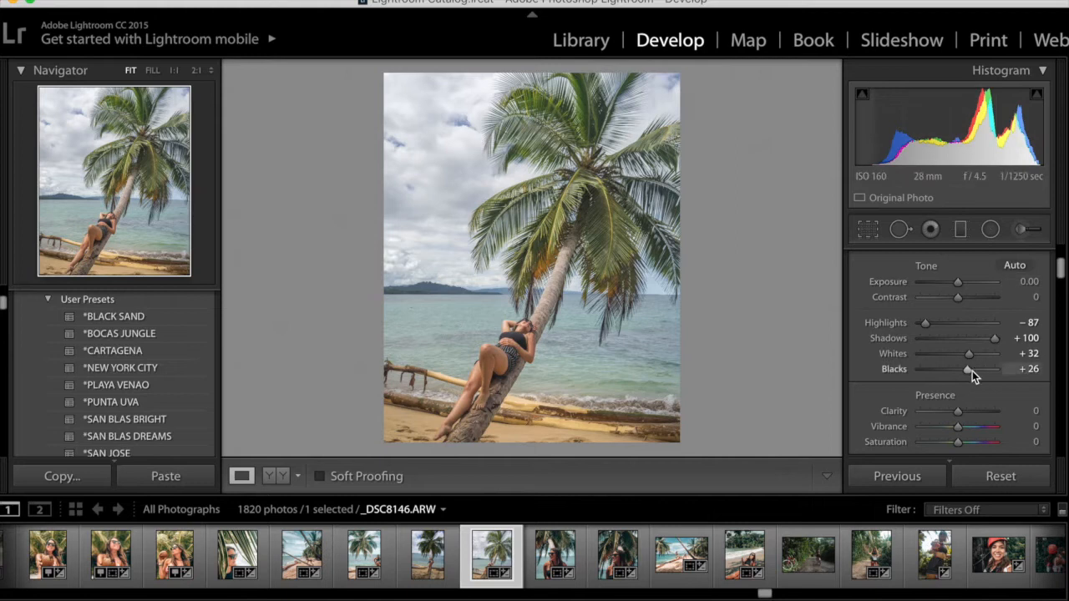
Lower Clarity to -13 and Contrast to -16
{"action": "left_click_drag", "start_coordinate": [959, 413], "coordinate": [955, 412]}
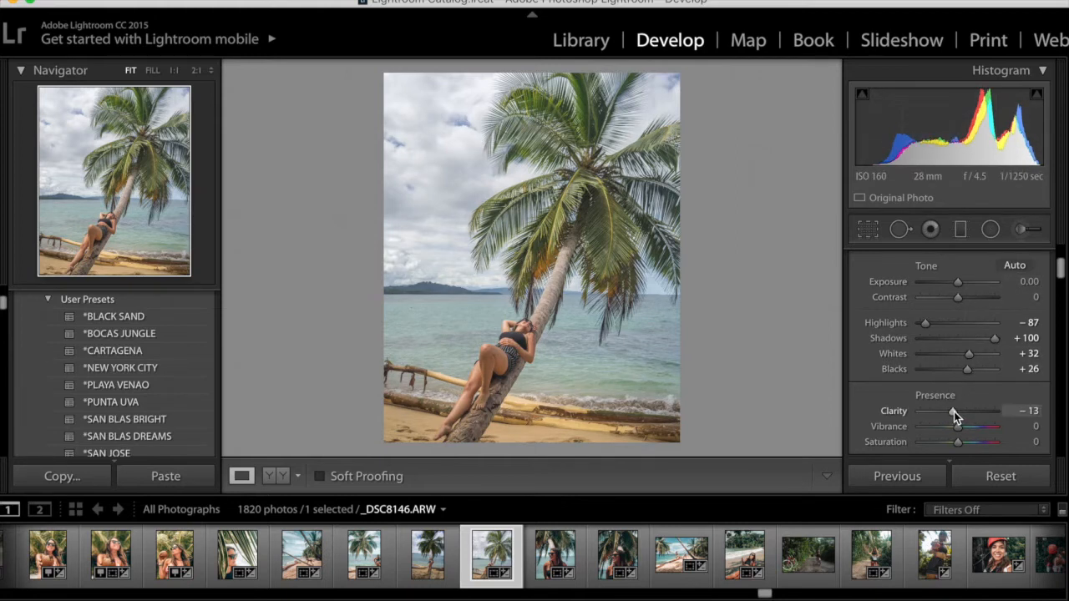
{"action": "left_click_drag", "start_coordinate": [961, 301], "coordinate": [954, 298]}
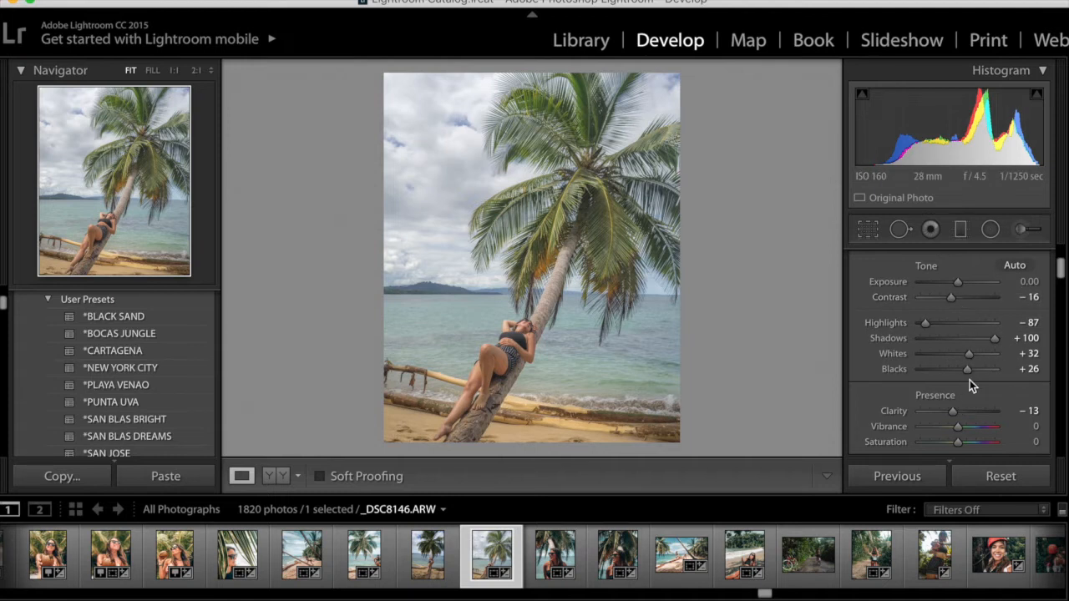
Set the Blue HSL color to Hue -30, Saturation -17 and Luminance -31
{"action": "scroll", "coordinate": [969, 380], "scroll_direction": "down", "scroll_amount": 5}
{"action": "scroll", "coordinate": [969, 380], "scroll_direction": "down", "scroll_amount": 6}
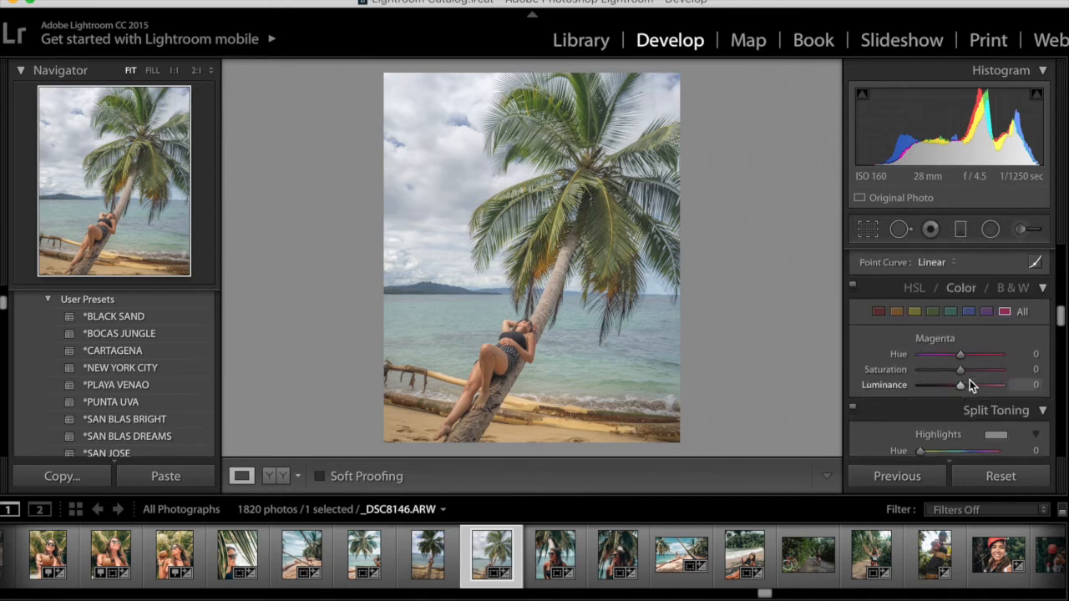
{"action": "scroll", "coordinate": [988, 320], "scroll_direction": "up", "scroll_amount": 4}
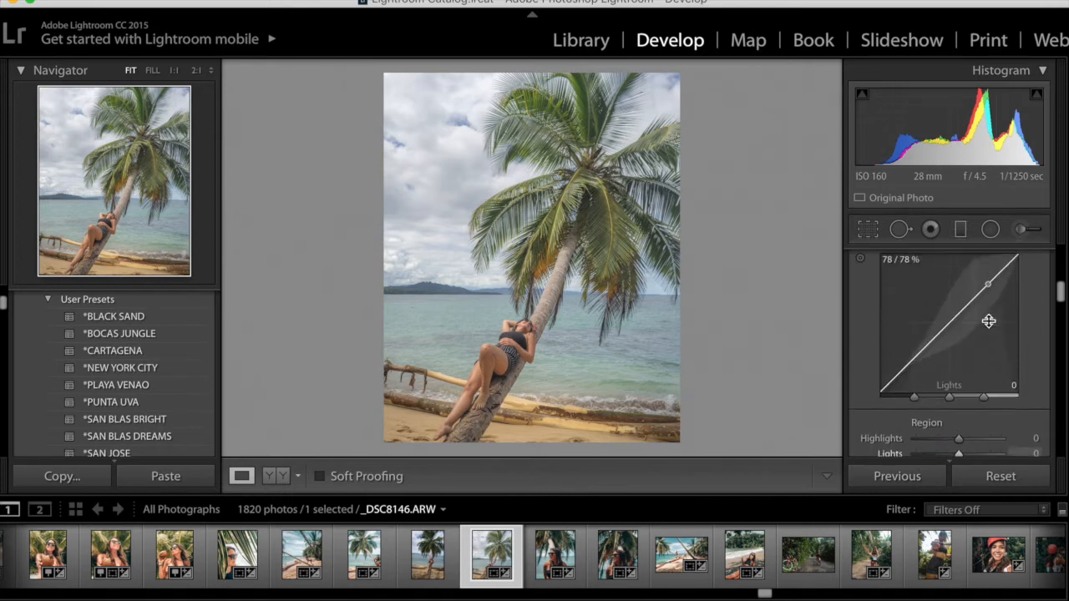
{"action": "scroll", "coordinate": [989, 320], "scroll_direction": "up", "scroll_amount": 1}
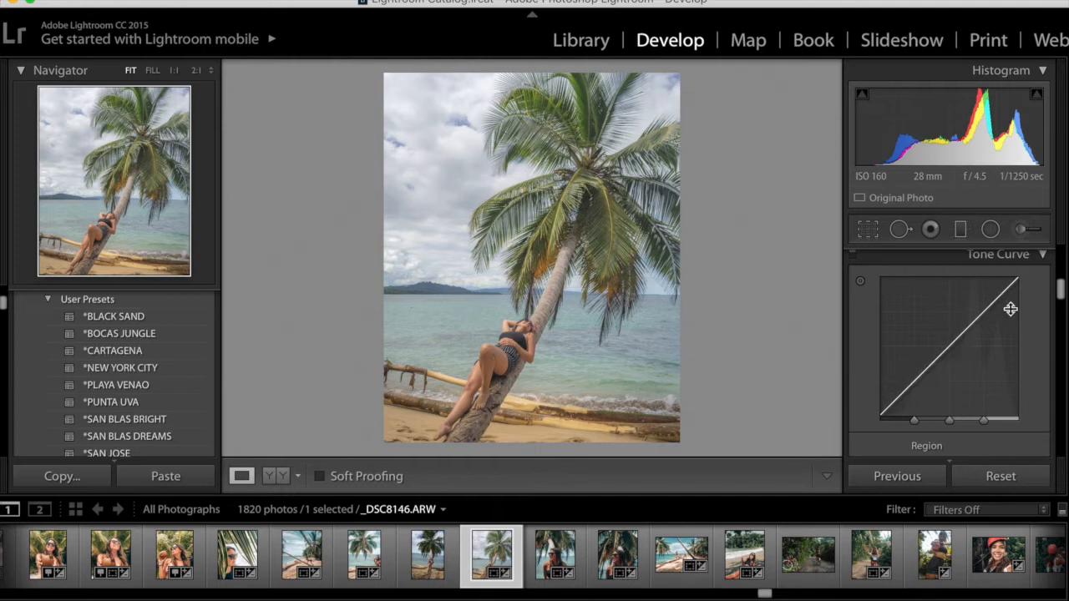
{"action": "scroll", "coordinate": [1028, 324], "scroll_direction": "down", "scroll_amount": 5}
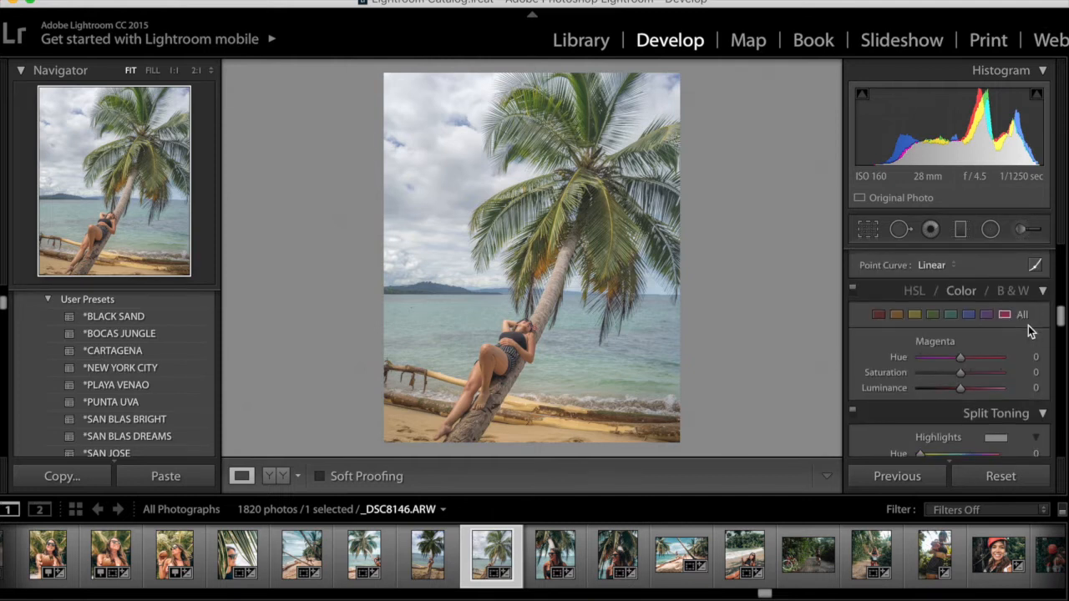
{"action": "scroll", "coordinate": [1028, 325], "scroll_direction": "down", "scroll_amount": 3}
{"action": "scroll", "coordinate": [1030, 334], "scroll_direction": "up", "scroll_amount": 2}
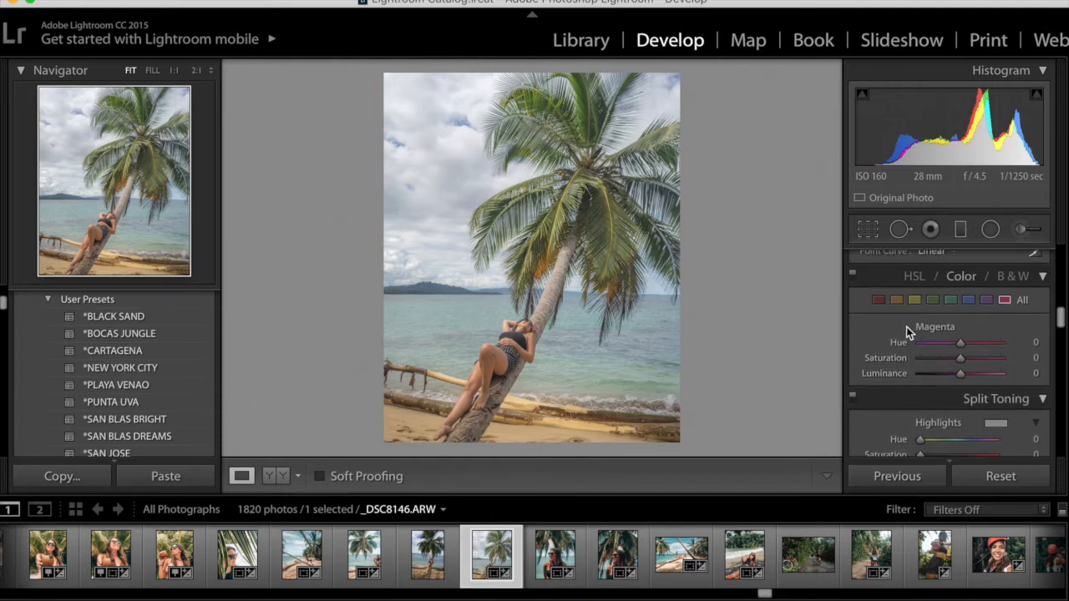
{"action": "left_click", "coordinate": [877, 301]}
{"action": "left_click", "coordinate": [896, 300]}
{"action": "left_click", "coordinate": [915, 300]}
{"action": "left_click", "coordinate": [935, 301]}
{"action": "left_click", "coordinate": [967, 300]}
{"action": "left_click_drag", "start_coordinate": [960, 342], "coordinate": [949, 341]}
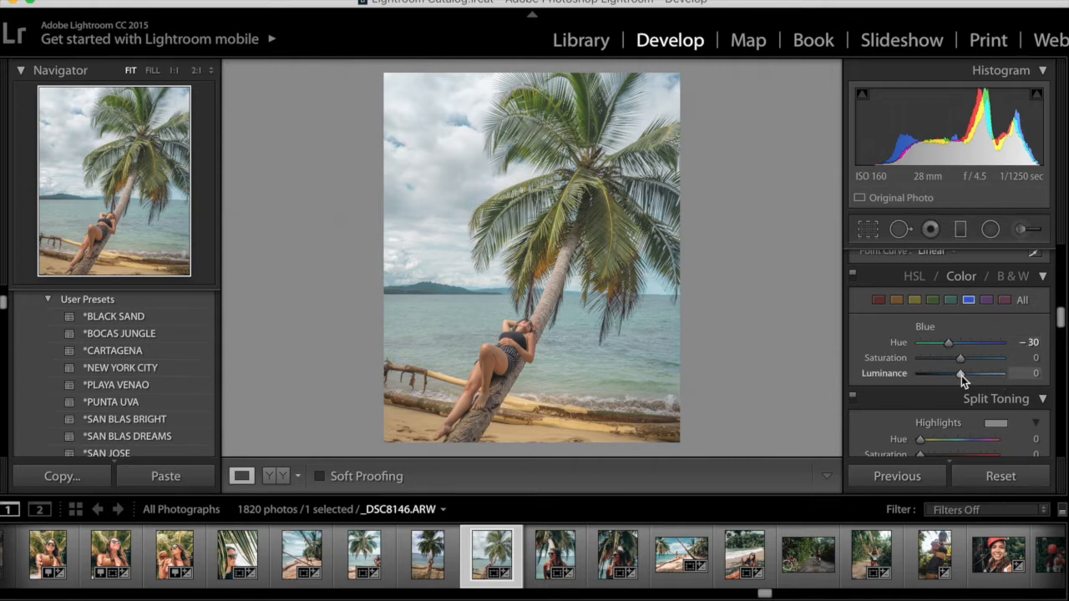
{"action": "left_click_drag", "start_coordinate": [961, 375], "coordinate": [949, 372]}
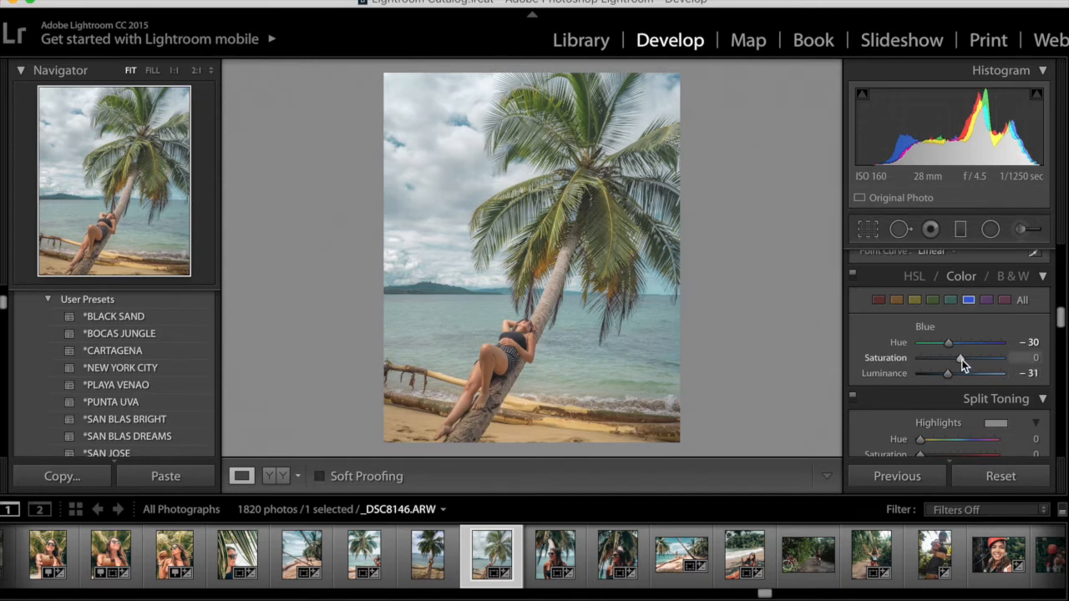
{"action": "left_click_drag", "start_coordinate": [962, 361], "coordinate": [956, 357]}
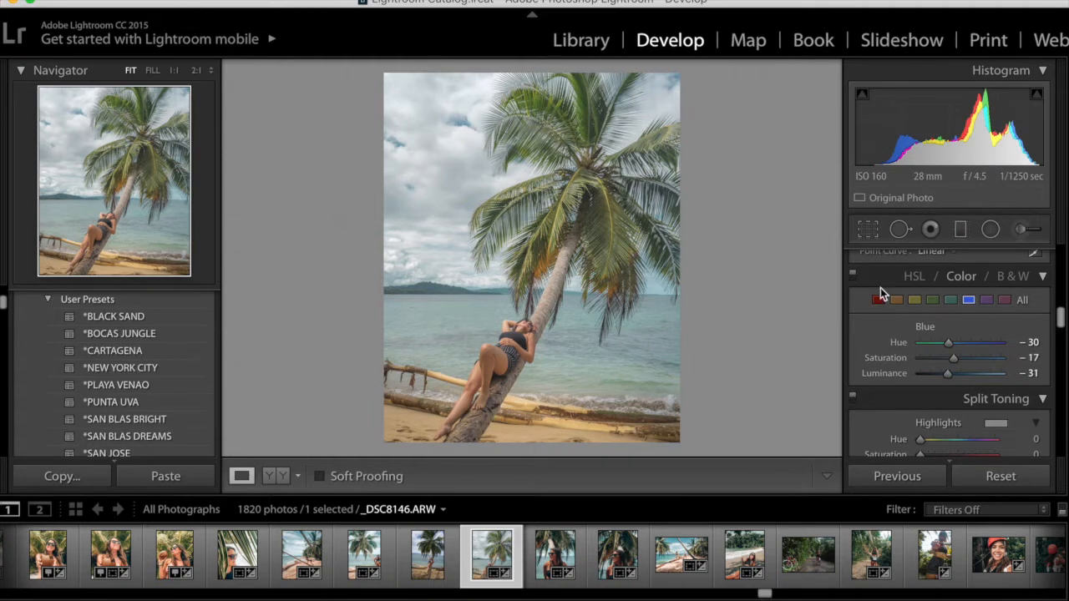
Set the Aqua HSL color to Hue +19, Saturation -17 and Luminance -35
{"action": "left_click", "coordinate": [952, 300]}
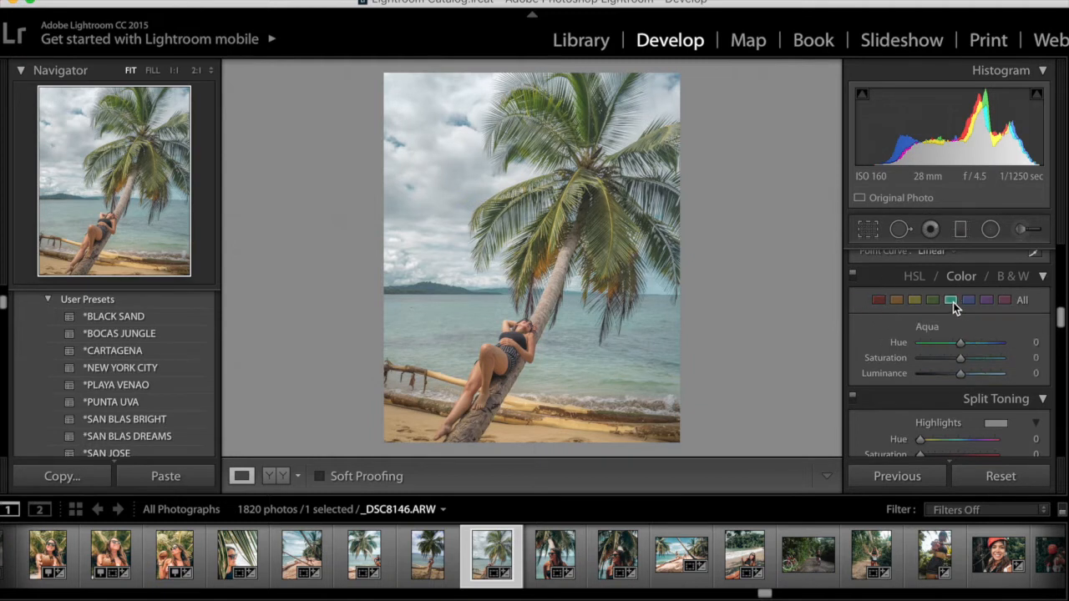
{"action": "left_click_drag", "start_coordinate": [960, 343], "coordinate": [970, 344]}
{"action": "mouse_move", "coordinate": [960, 374]}
{"action": "left_mouse_down"}
{"action": "mouse_move", "coordinate": [943, 377]}
{"action": "mouse_move", "coordinate": [953, 360]}
{"action": "left_mouse_up"}
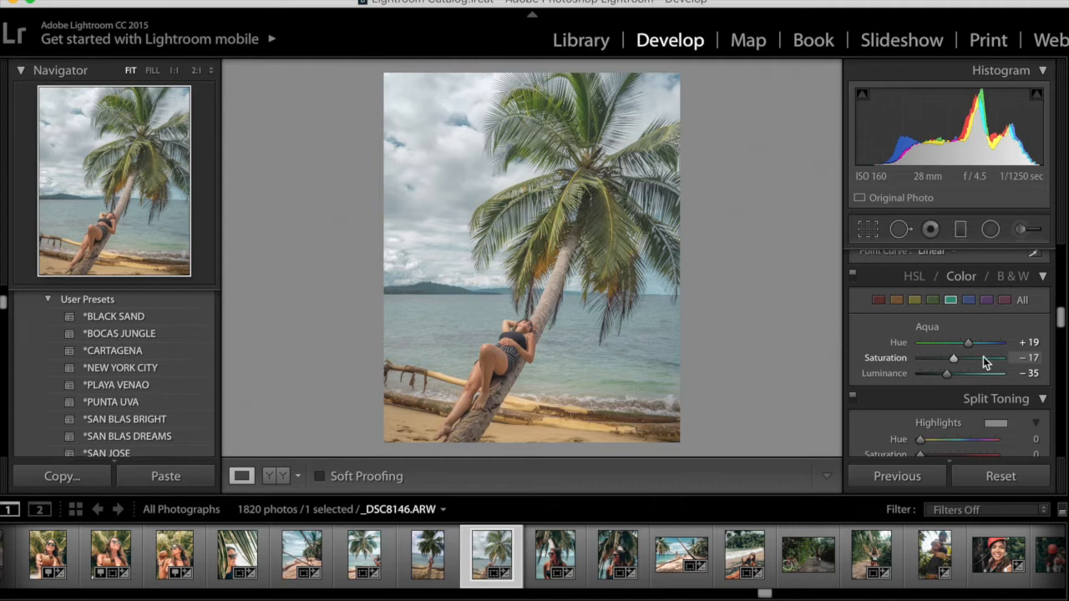
Set the Orange HSL color to Hue -17, Saturation -9 and Luminance -18
{"action": "left_click", "coordinate": [896, 301]}
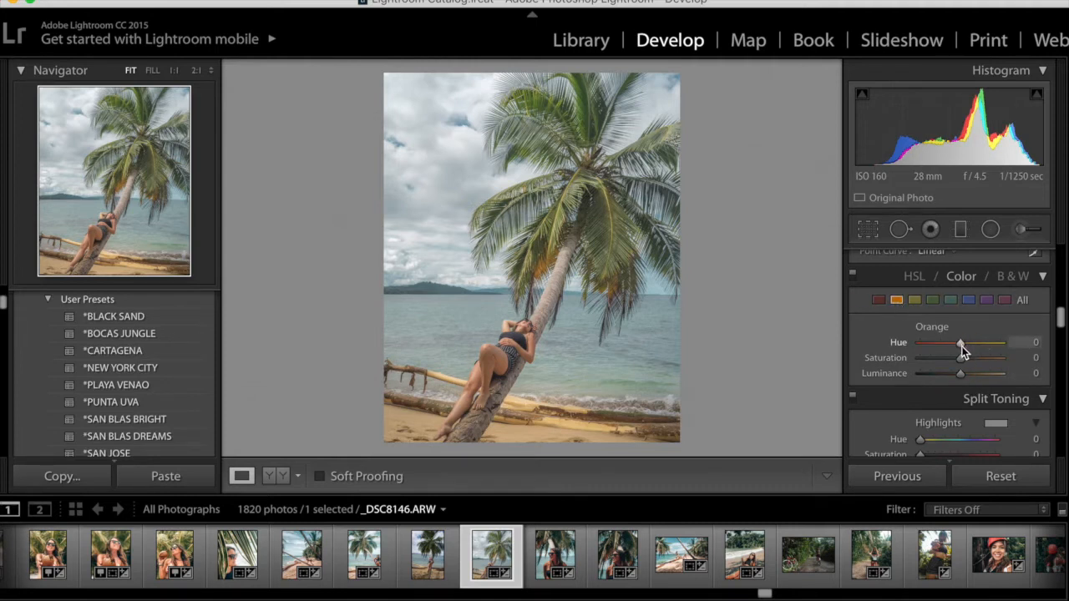
{"action": "left_click_drag", "start_coordinate": [961, 345], "coordinate": [956, 344]}
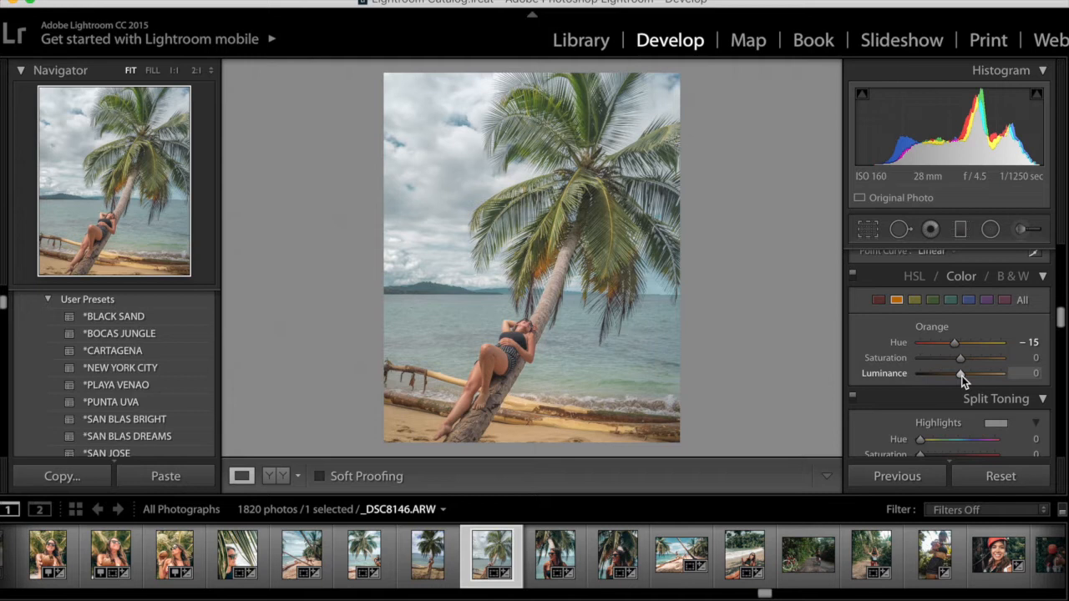
{"action": "left_click_drag", "start_coordinate": [961, 376], "coordinate": [954, 373]}
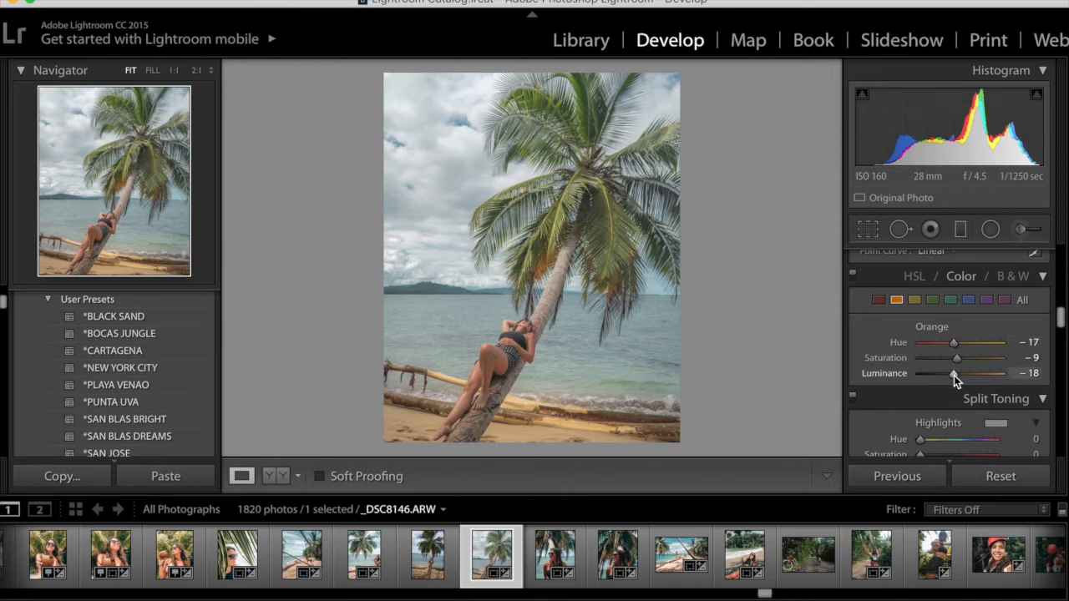
{"action": "left_click_drag", "start_coordinate": [953, 375], "coordinate": [952, 374]}
Set the Red HSL color to Hue -12, Saturation -11 and Luminance -13
{"action": "left_click", "coordinate": [879, 299]}
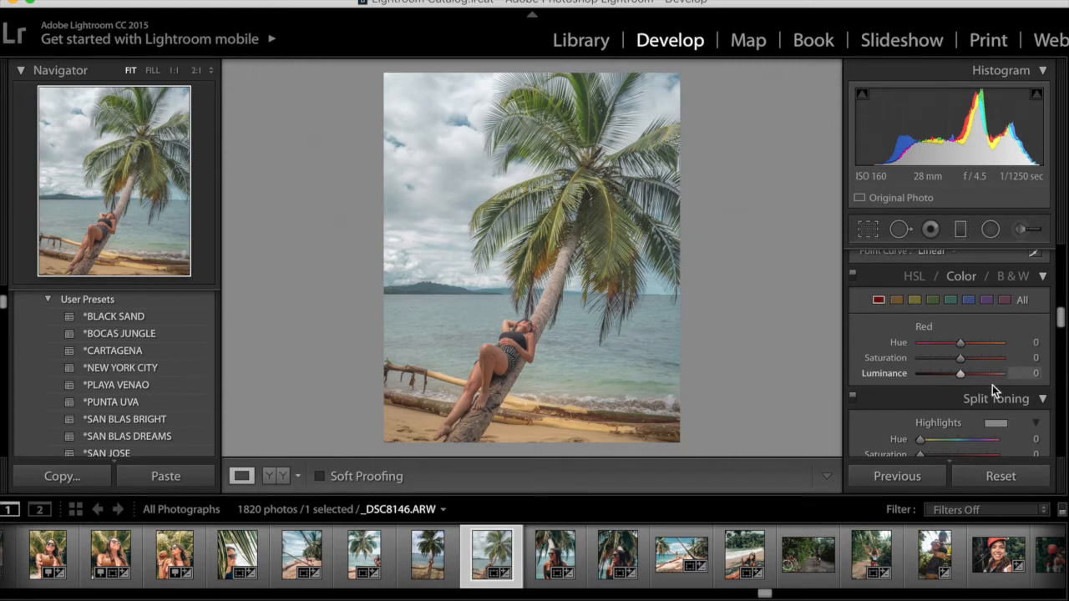
{"action": "left_click_drag", "start_coordinate": [961, 345], "coordinate": [955, 373]}
{"action": "left_click_drag", "start_coordinate": [959, 358], "coordinate": [956, 357]}
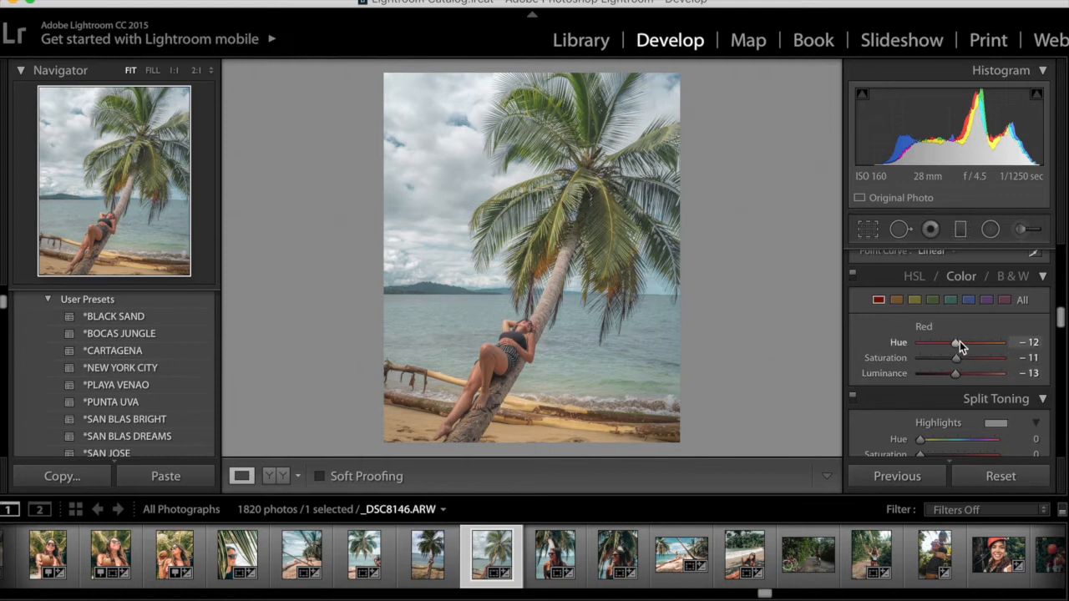
{"action": "left_click_drag", "start_coordinate": [957, 346], "coordinate": [953, 373]}
Set the Green HSL color to Hue +3, Saturation -22 and Luminance +17
{"action": "left_click", "coordinate": [932, 300]}
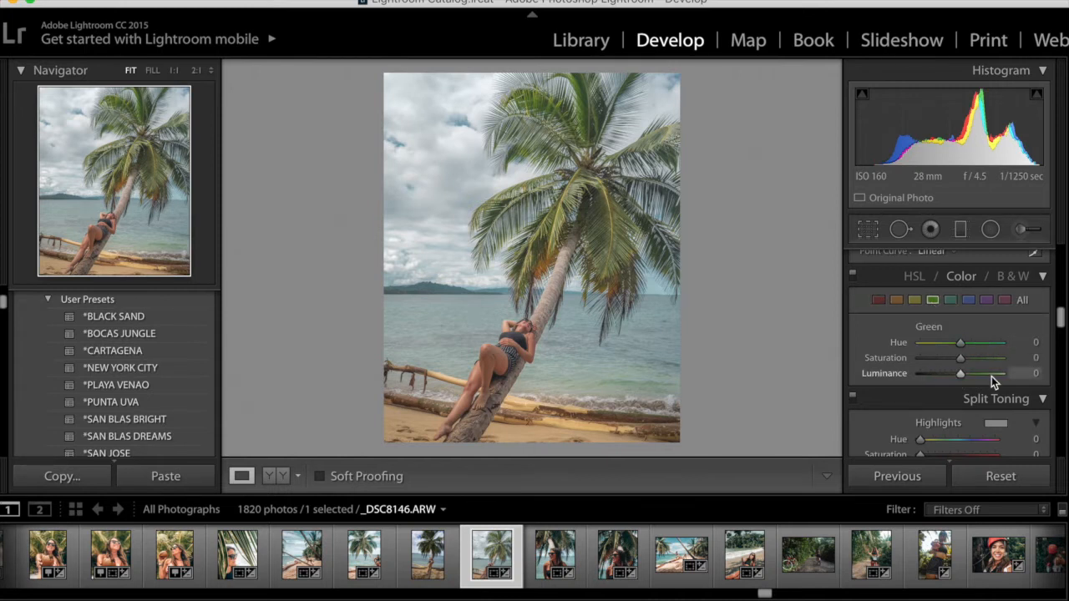
{"action": "mouse_move", "coordinate": [962, 344]}
{"action": "left_mouse_down"}
{"action": "mouse_move", "coordinate": [1007, 346]}
{"action": "mouse_move", "coordinate": [864, 352]}
{"action": "mouse_move", "coordinate": [1054, 353]}
{"action": "mouse_move", "coordinate": [906, 338]}
{"action": "mouse_move", "coordinate": [963, 343]}
{"action": "left_mouse_up"}
{"action": "left_click_drag", "start_coordinate": [962, 373], "coordinate": [969, 373]}
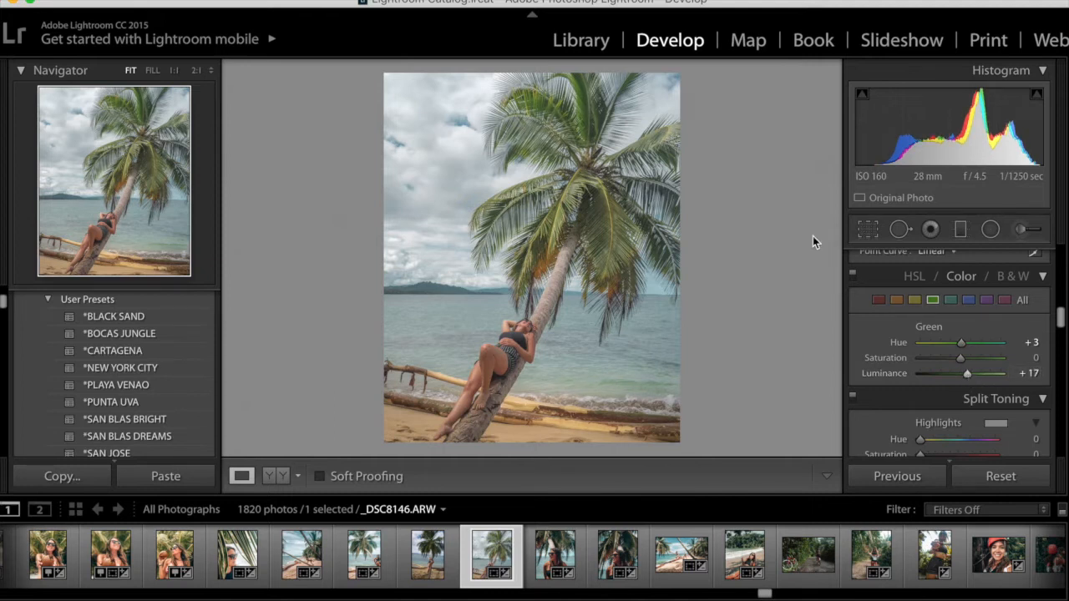
{"action": "left_click_drag", "start_coordinate": [959, 359], "coordinate": [951, 357]}
{"action": "scroll", "coordinate": [964, 341], "scroll_direction": "up", "scroll_amount": 10}
{"action": "scroll", "coordinate": [964, 341], "scroll_direction": "down", "scroll_amount": 1}
{"action": "key", "text": "F2"}
{"action": "key", "text": "F2"}
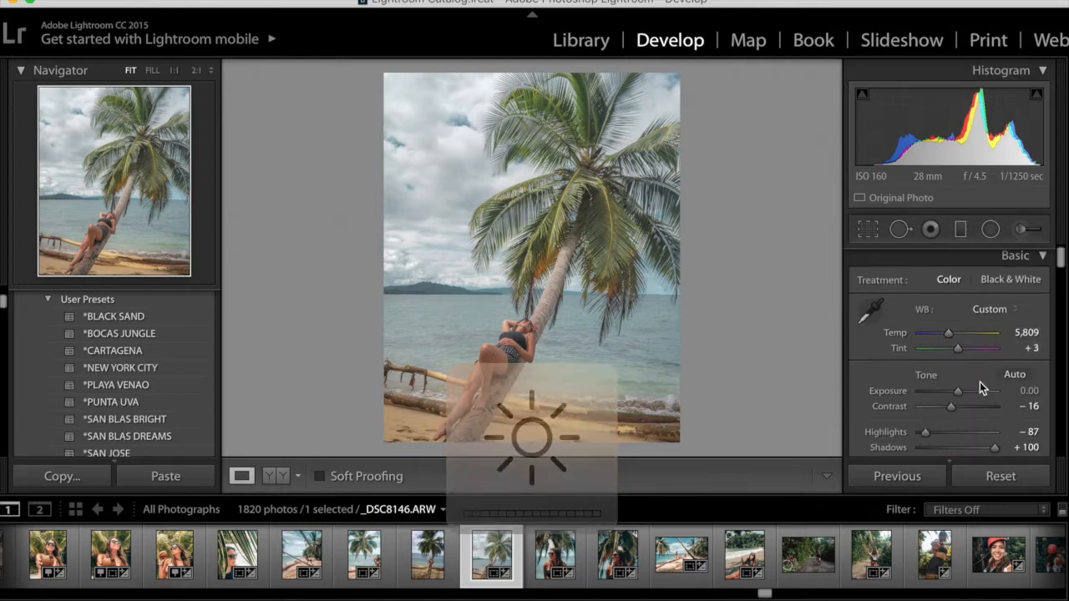
Lower Shadows to +76 and raise Clarity to -7 in the Basic panel
{"action": "scroll", "coordinate": [980, 381], "scroll_direction": "down", "scroll_amount": 5}
{"action": "scroll", "coordinate": [980, 382], "scroll_direction": "down", "scroll_amount": 5}
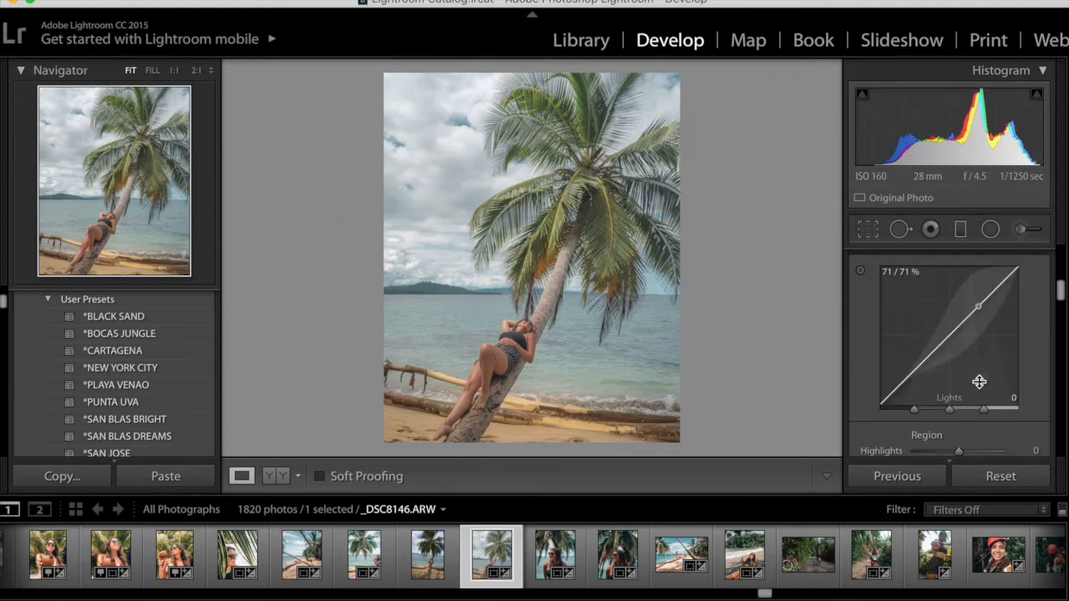
{"action": "scroll", "coordinate": [980, 382], "scroll_direction": "up", "scroll_amount": 6}
{"action": "scroll", "coordinate": [980, 381], "scroll_direction": "down", "scroll_amount": 2}
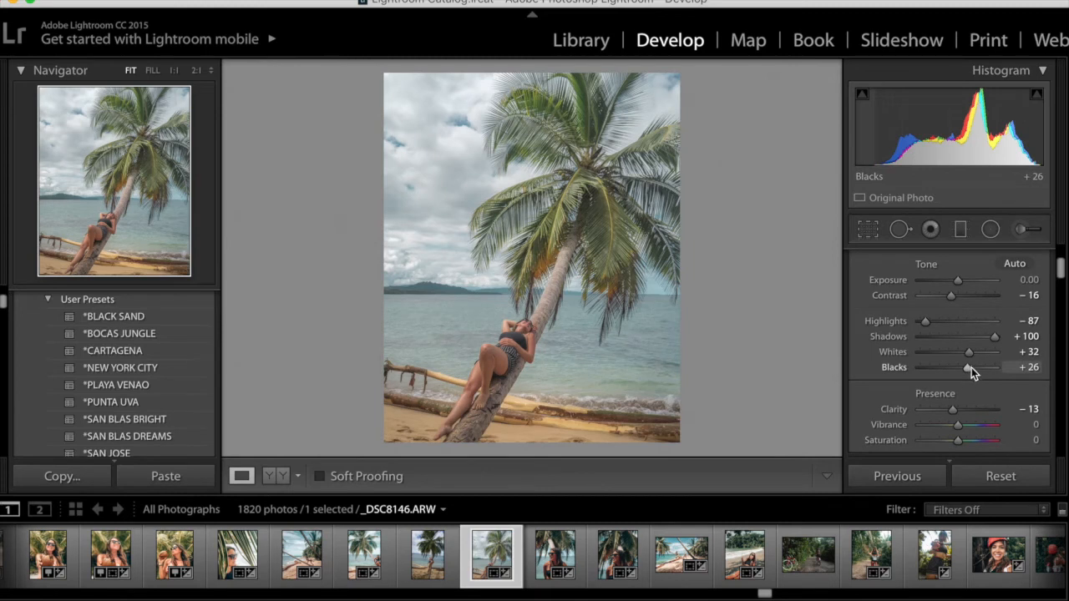
{"action": "scroll", "coordinate": [970, 400], "scroll_direction": "down", "scroll_amount": 1}
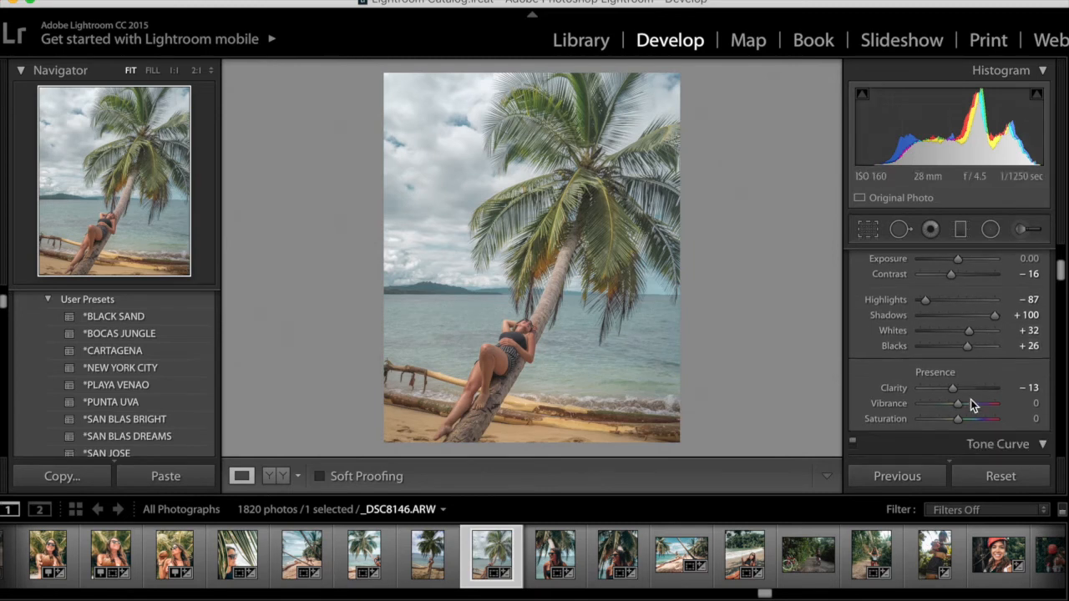
{"action": "left_click_drag", "start_coordinate": [994, 316], "coordinate": [985, 313]}
{"action": "mouse_move", "coordinate": [954, 387]}
{"action": "left_mouse_down"}
{"action": "mouse_move", "coordinate": [972, 389]}
{"action": "mouse_move", "coordinate": [955, 386]}
{"action": "left_mouse_up"}
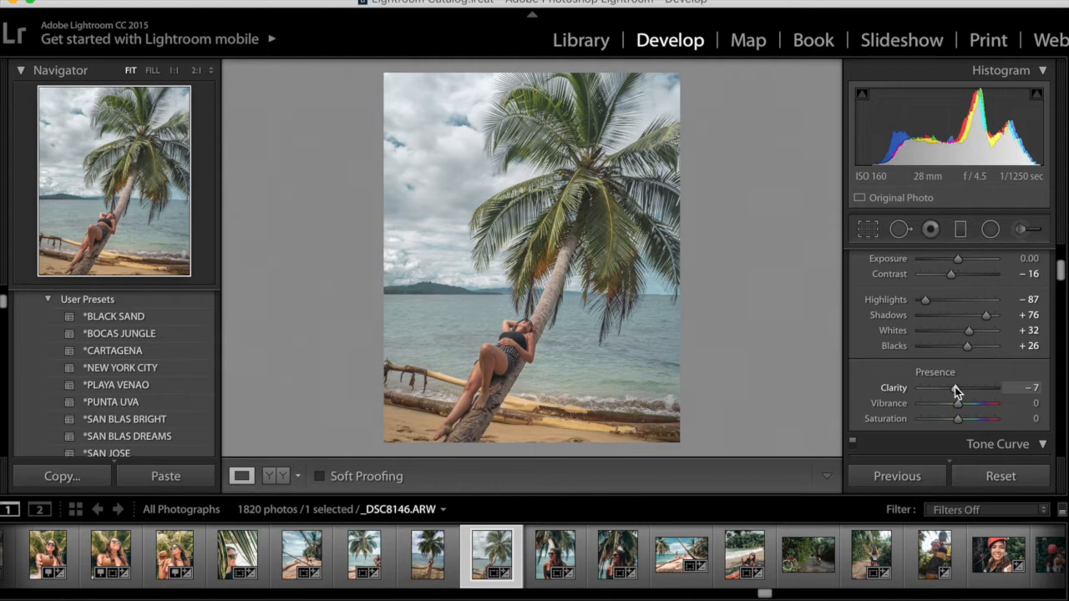
Lower the Yellow HSL hue
{"action": "scroll", "coordinate": [957, 346], "scroll_direction": "down", "scroll_amount": 15}
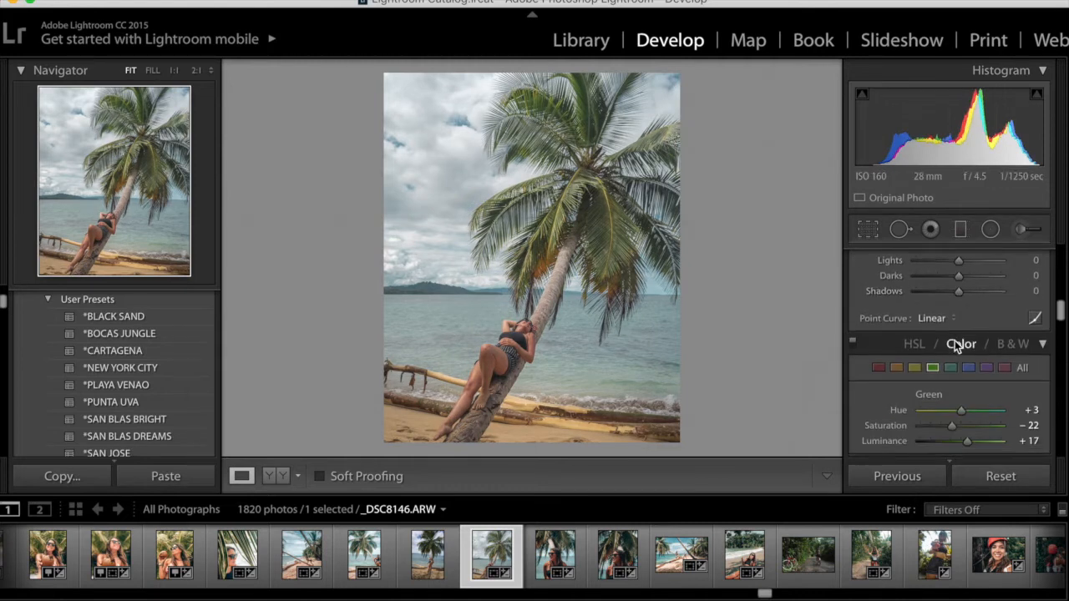
{"action": "scroll", "coordinate": [955, 341], "scroll_direction": "up", "scroll_amount": 4}
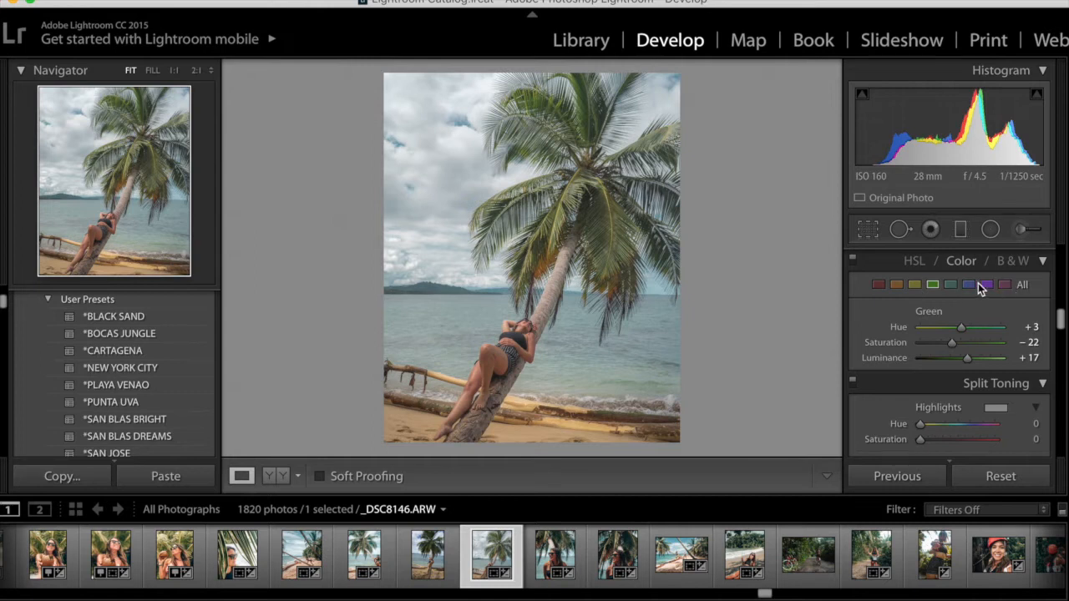
{"action": "left_click", "coordinate": [918, 286]}
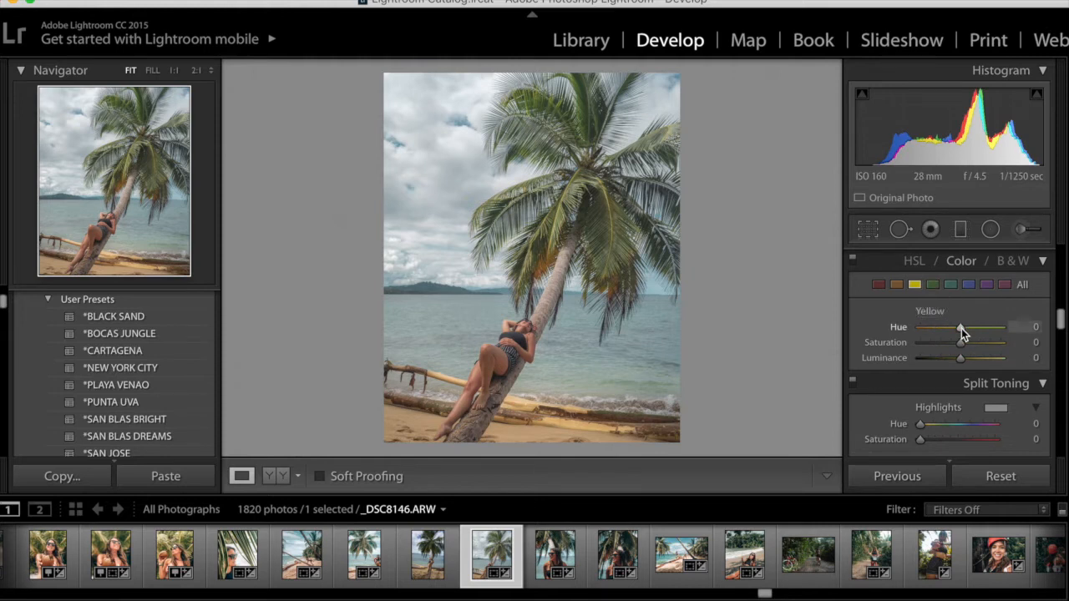
{"action": "mouse_move", "coordinate": [961, 329]}
{"action": "left_mouse_down"}
{"action": "mouse_move", "coordinate": [898, 326]}
{"action": "mouse_move", "coordinate": [1030, 332]}
{"action": "mouse_move", "coordinate": [927, 323]}
{"action": "mouse_move", "coordinate": [982, 331]}
{"action": "mouse_move", "coordinate": [962, 328]}
{"action": "mouse_move", "coordinate": [951, 359]}
{"action": "mouse_move", "coordinate": [955, 343]}
{"action": "left_mouse_up"}
Set the Purple HSL color to Hue +26 and Luminance -24, and lower its Saturation
{"action": "left_click", "coordinate": [986, 284]}
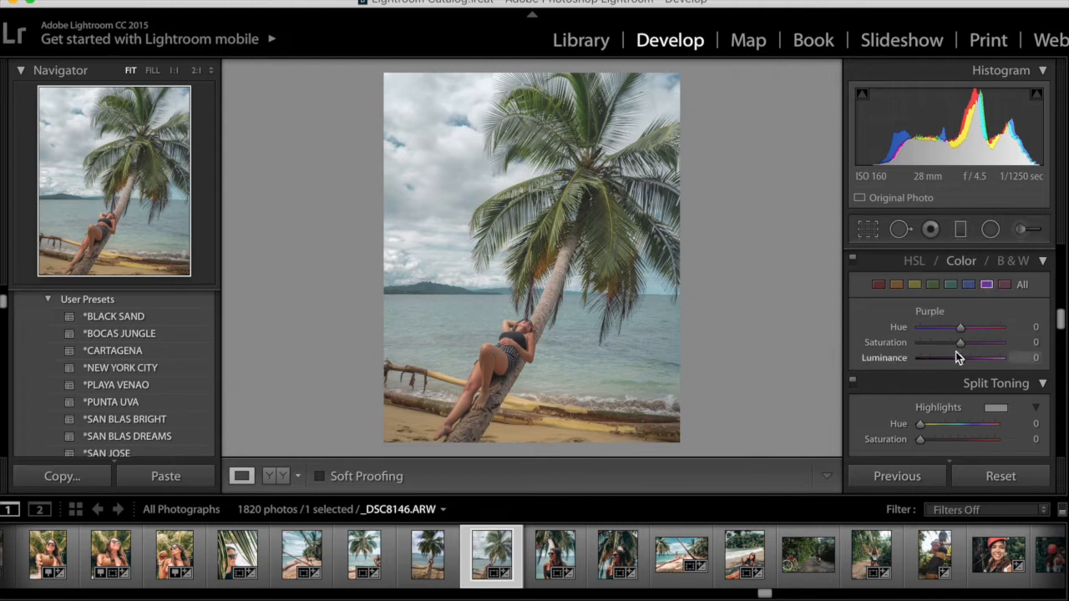
{"action": "left_click_drag", "start_coordinate": [961, 327], "coordinate": [971, 328]}
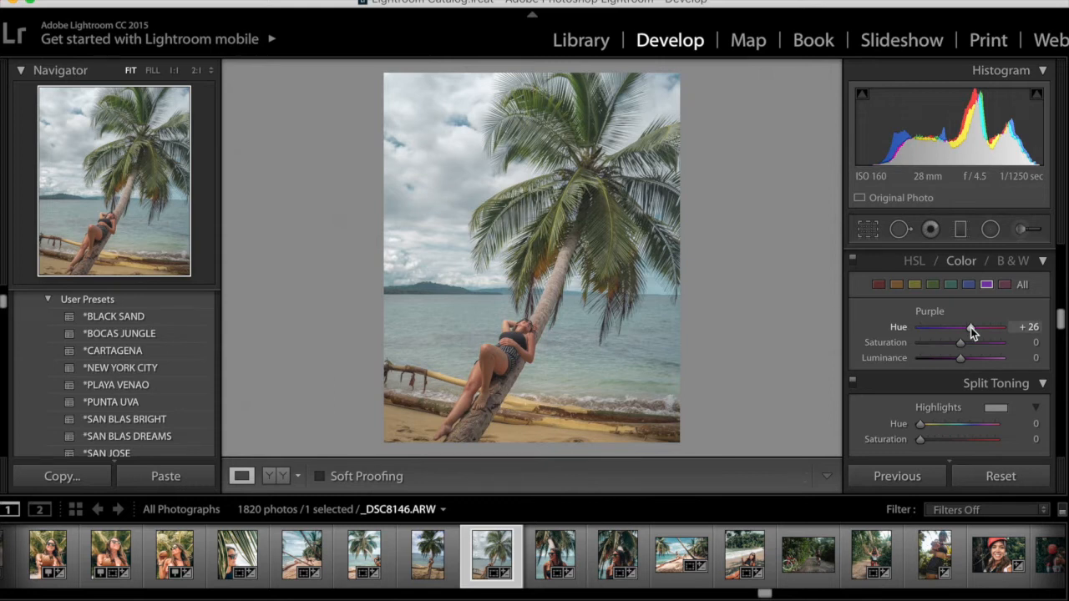
{"action": "left_click_drag", "start_coordinate": [961, 357], "coordinate": [952, 358]}
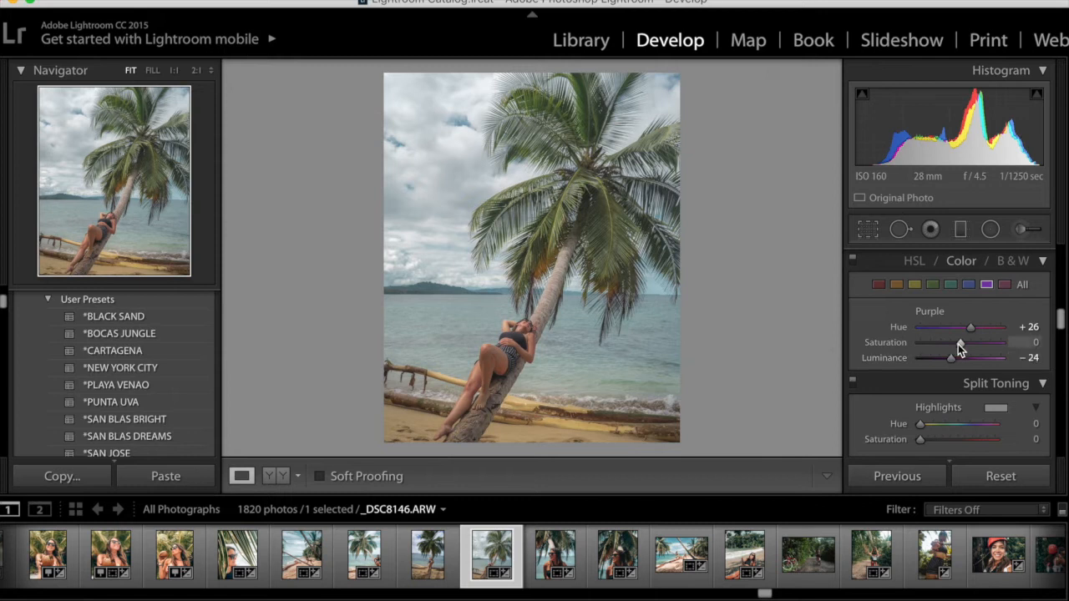
{"action": "left_click_drag", "start_coordinate": [960, 342], "coordinate": [951, 339]}
Set the Magenta HSL color to Saturation -31 and Luminance +29
{"action": "left_click", "coordinate": [1005, 284]}
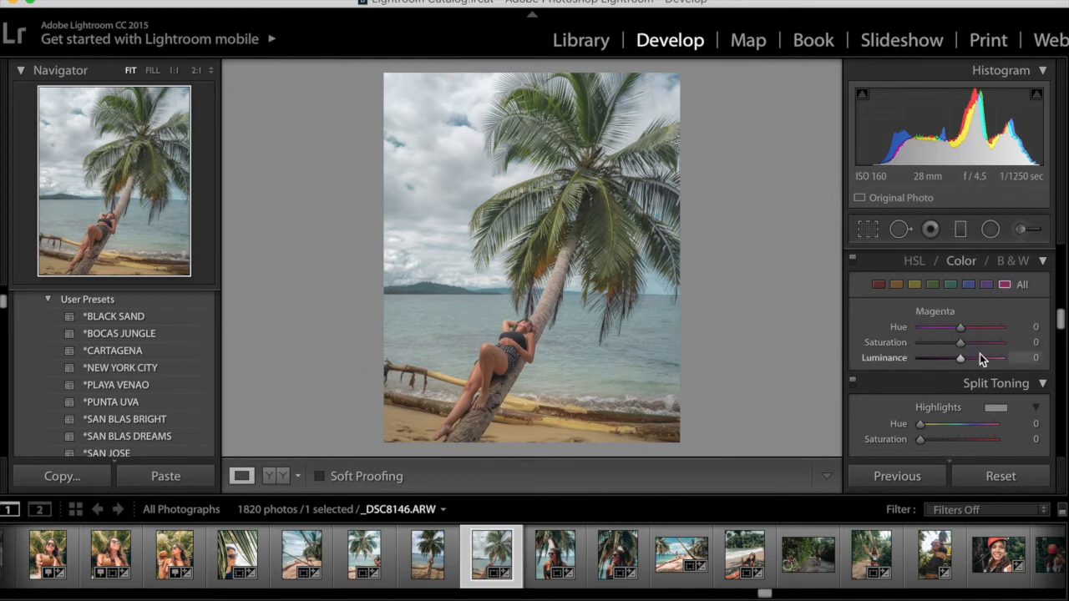
{"action": "mouse_move", "coordinate": [962, 346]}
{"action": "left_mouse_down"}
{"action": "mouse_move", "coordinate": [947, 343]}
{"action": "mouse_move", "coordinate": [973, 360]}
{"action": "left_mouse_up"}
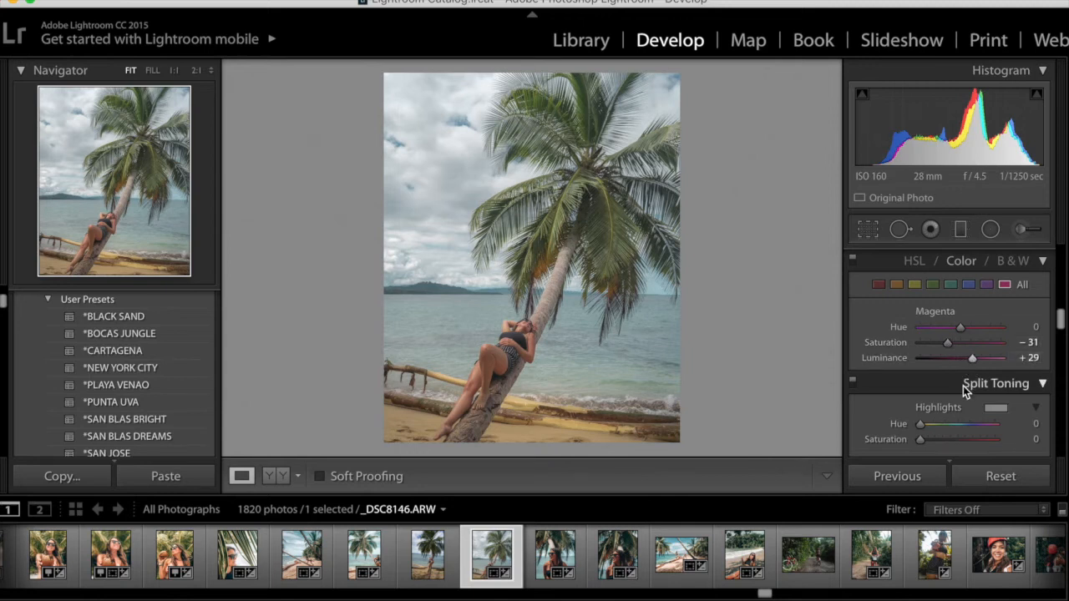
Set the Split Toning highlights color to hue 317 with saturation 0
{"action": "scroll", "coordinate": [963, 385], "scroll_direction": "down", "scroll_amount": 3}
{"action": "scroll", "coordinate": [963, 385], "scroll_direction": "down", "scroll_amount": 1}
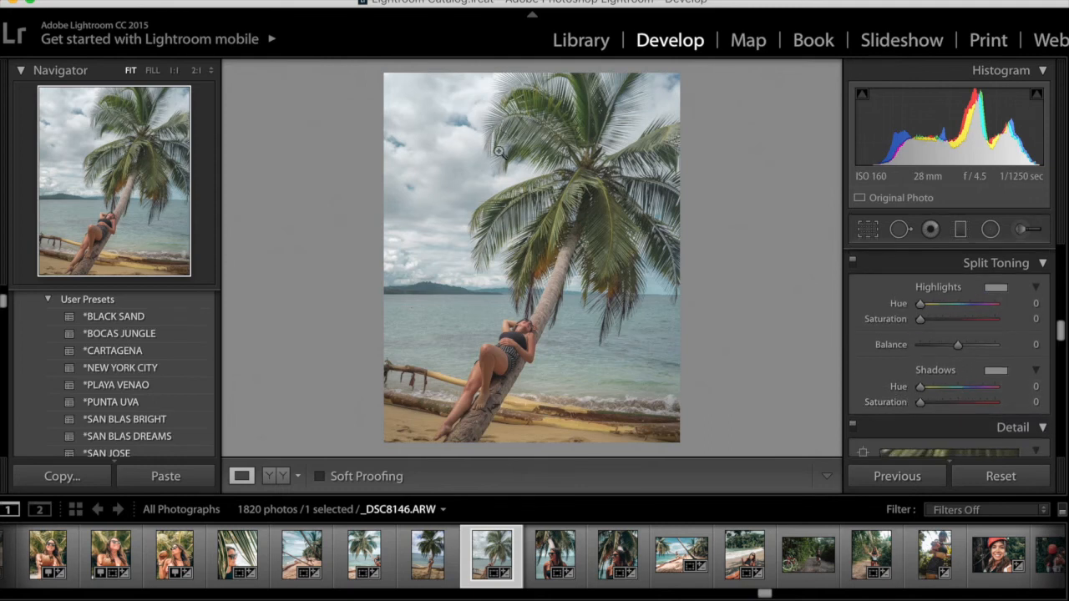
{"action": "left_click", "coordinate": [995, 286]}
{"action": "mouse_move", "coordinate": [921, 368]}
{"action": "left_mouse_down"}
{"action": "mouse_move", "coordinate": [924, 298]}
{"action": "mouse_move", "coordinate": [919, 362]}
{"action": "left_mouse_up"}
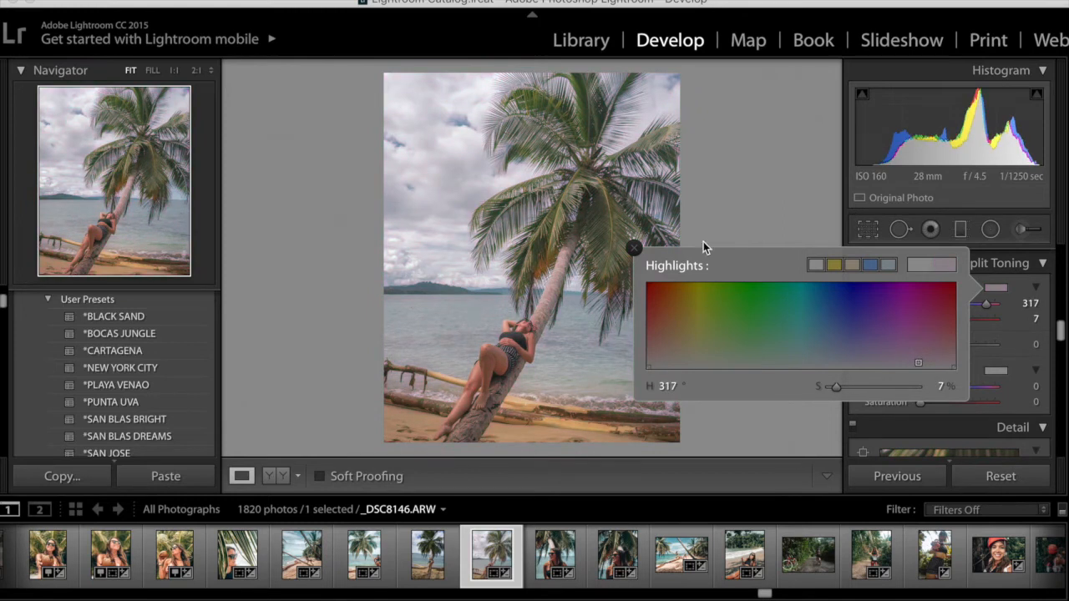
{"action": "left_click_drag", "start_coordinate": [838, 387], "coordinate": [816, 387]}
{"action": "left_click", "coordinate": [634, 248]}
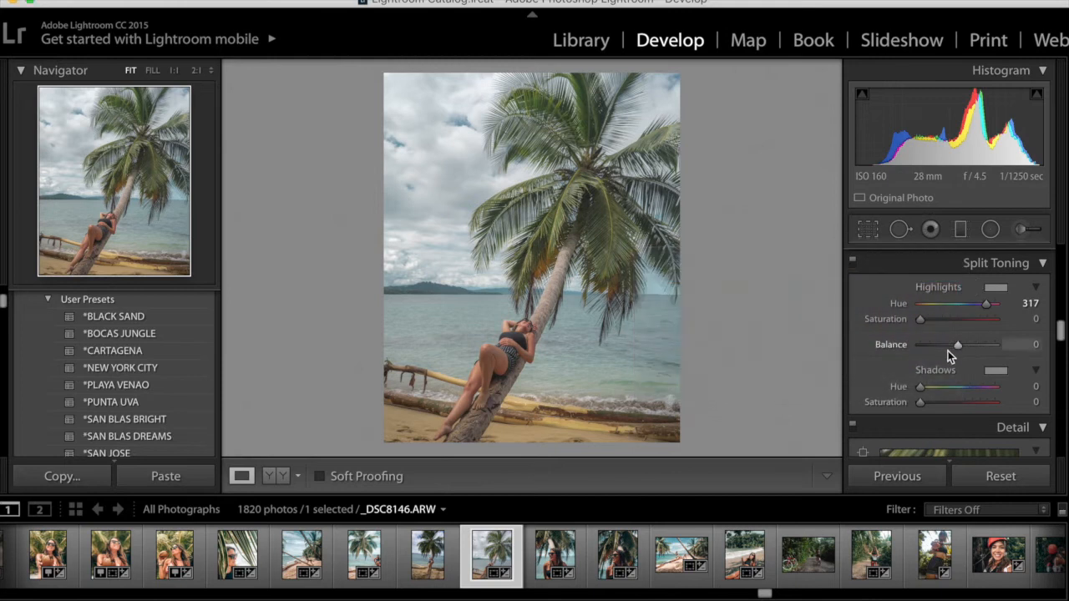
Set the Split Toning shadows color to hue 27 with saturation 10
{"action": "left_click", "coordinate": [995, 370]}
{"action": "left_click", "coordinate": [853, 422]}
{"action": "mouse_move", "coordinate": [857, 411]}
{"action": "left_mouse_down"}
{"action": "mouse_move", "coordinate": [708, 400]}
{"action": "mouse_move", "coordinate": [717, 411]}
{"action": "mouse_move", "coordinate": [740, 406]}
{"action": "mouse_move", "coordinate": [724, 409]}
{"action": "left_mouse_up"}
{"action": "left_click", "coordinate": [671, 407]}
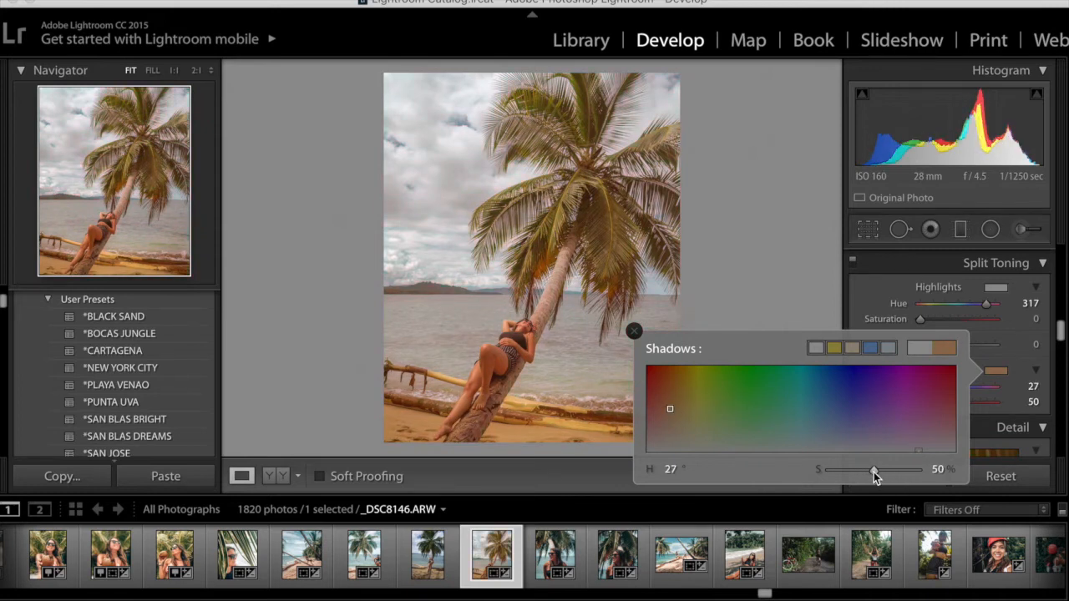
{"action": "left_click_drag", "start_coordinate": [873, 471], "coordinate": [839, 465]}
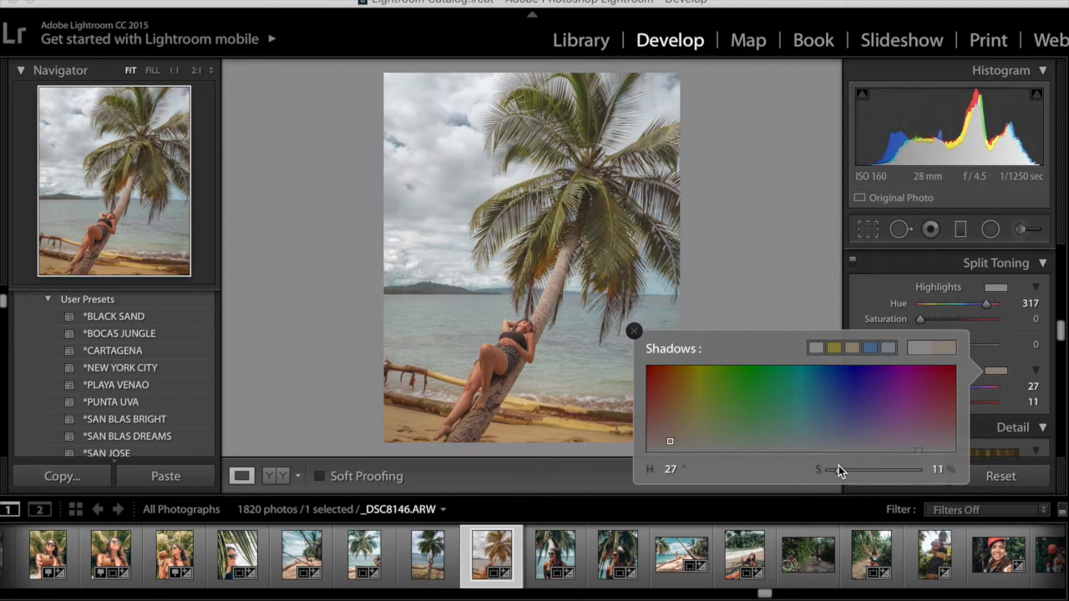
Close the shadows color picker and set the Split Toning shadows saturation to 0
{"action": "left_click", "coordinate": [635, 331]}
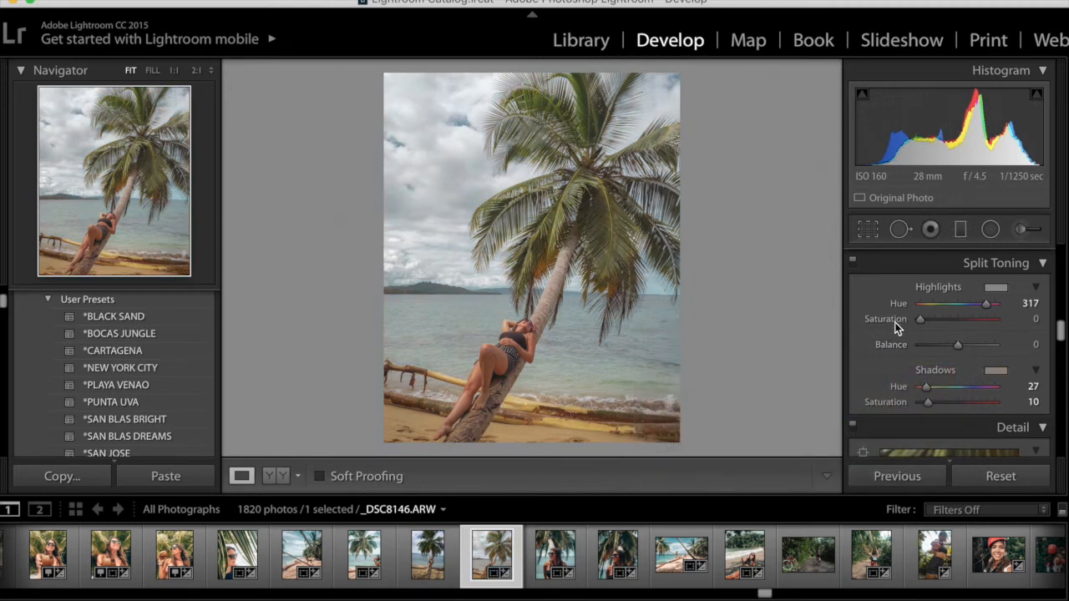
{"action": "left_click_drag", "start_coordinate": [931, 408], "coordinate": [867, 387]}
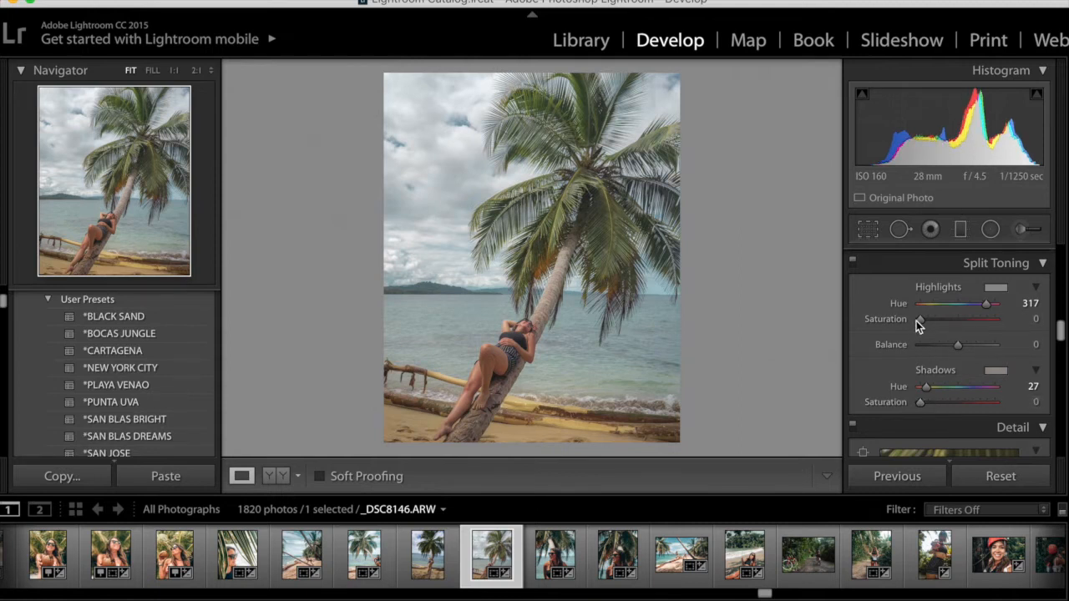
Try a Sharpening Amount of 150 while inspecting the subject at 1:1, then restore it to 25
{"action": "scroll", "coordinate": [961, 397], "scroll_direction": "down", "scroll_amount": 3}
{"action": "scroll", "coordinate": [961, 397], "scroll_direction": "down", "scroll_amount": 5}
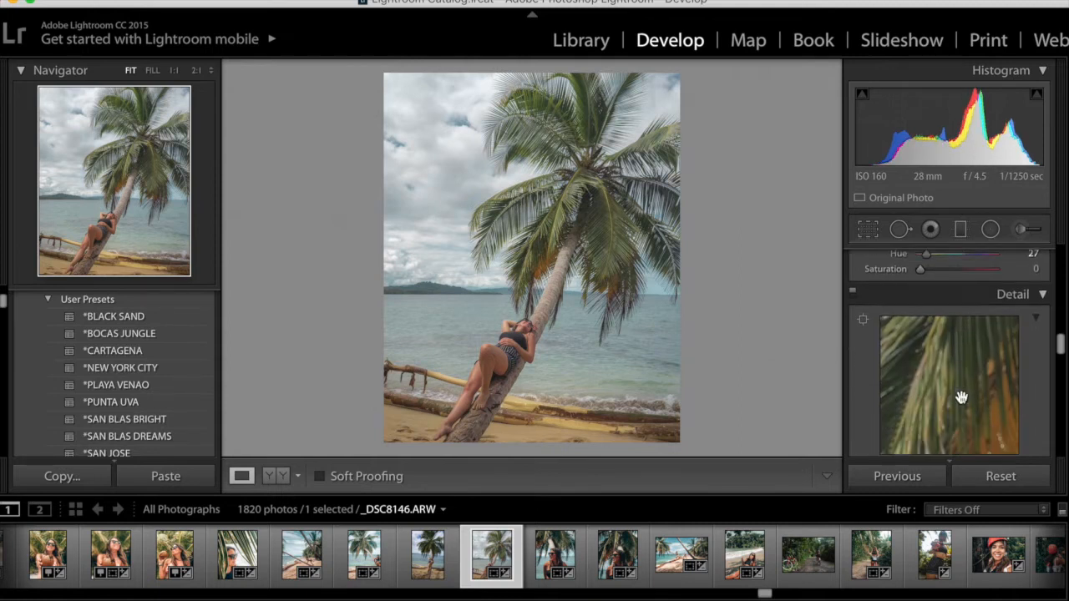
{"action": "scroll", "coordinate": [961, 402], "scroll_direction": "down", "scroll_amount": 1}
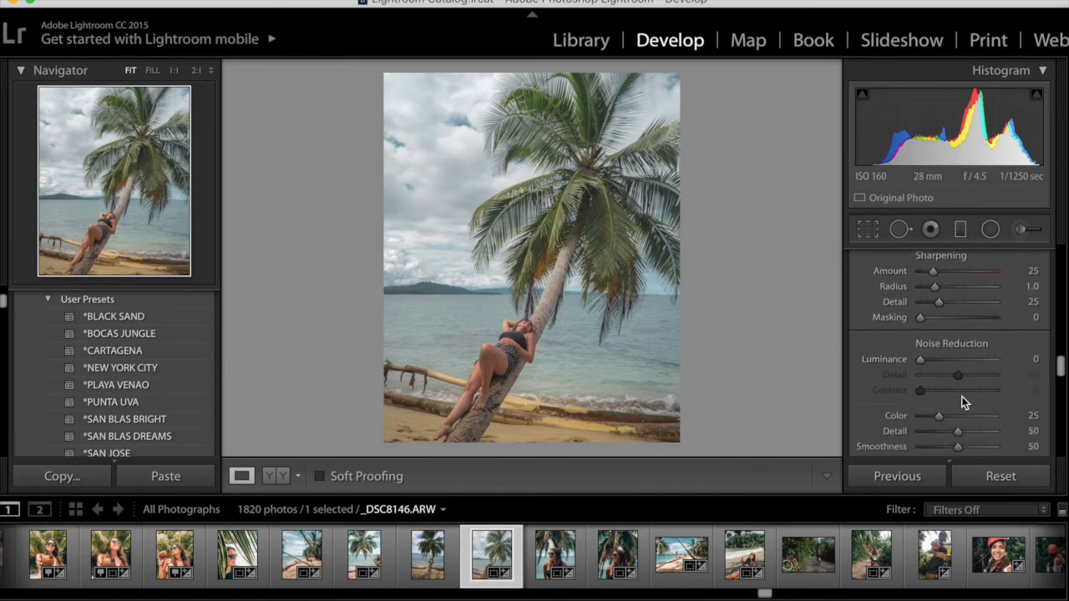
{"action": "scroll", "coordinate": [961, 402], "scroll_direction": "down", "scroll_amount": 2}
{"action": "scroll", "coordinate": [961, 399], "scroll_direction": "up", "scroll_amount": 3}
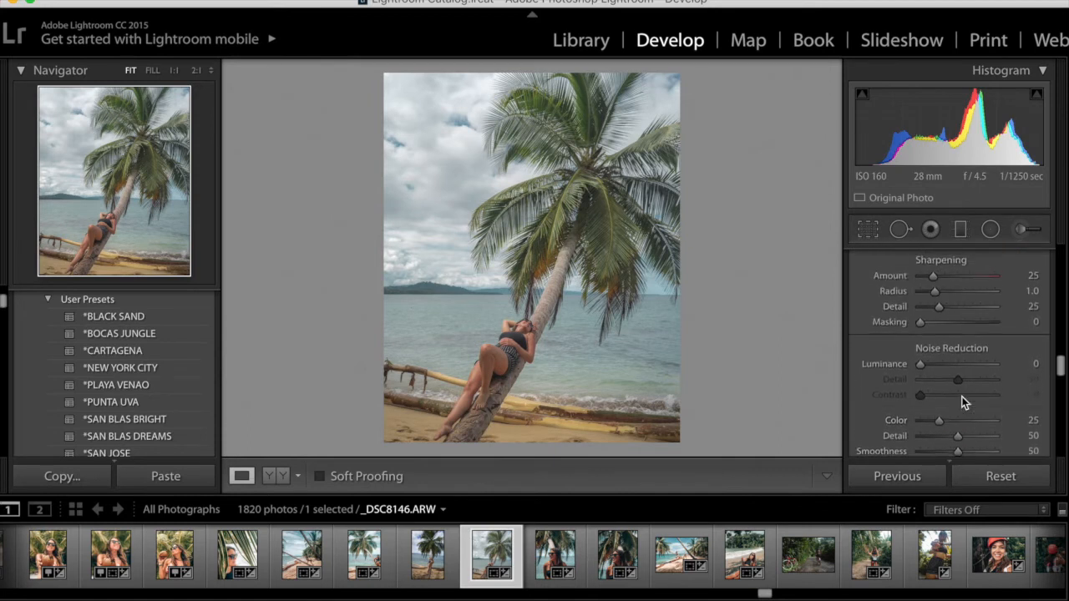
{"action": "mouse_move", "coordinate": [934, 276]}
{"action": "left_mouse_down"}
{"action": "mouse_move", "coordinate": [874, 272]}
{"action": "mouse_move", "coordinate": [936, 282]}
{"action": "left_mouse_up"}
{"action": "left_click", "coordinate": [522, 330]}
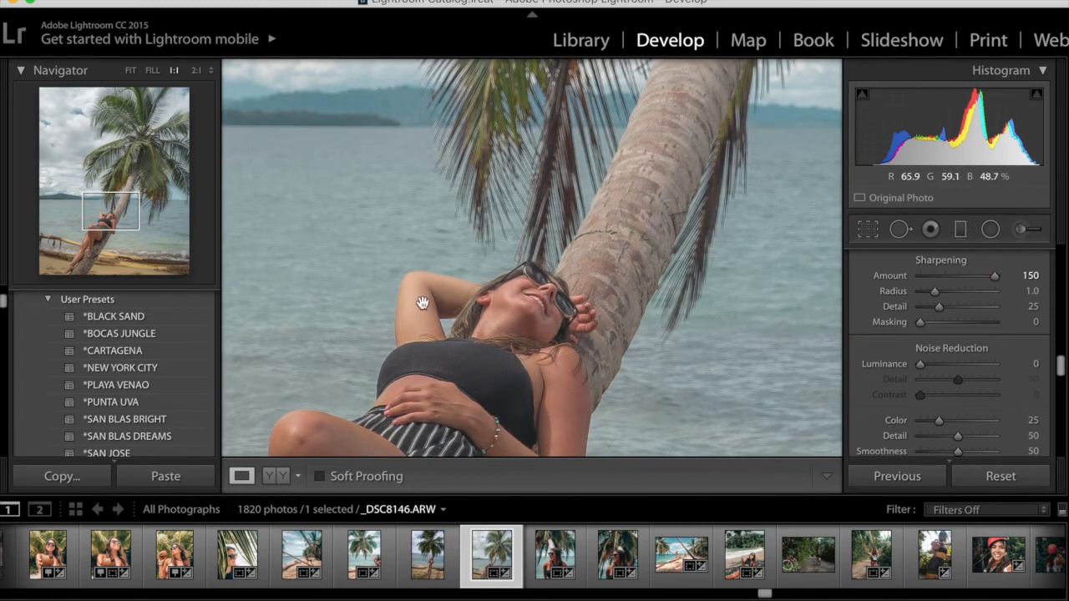
{"action": "left_click", "coordinate": [649, 281]}
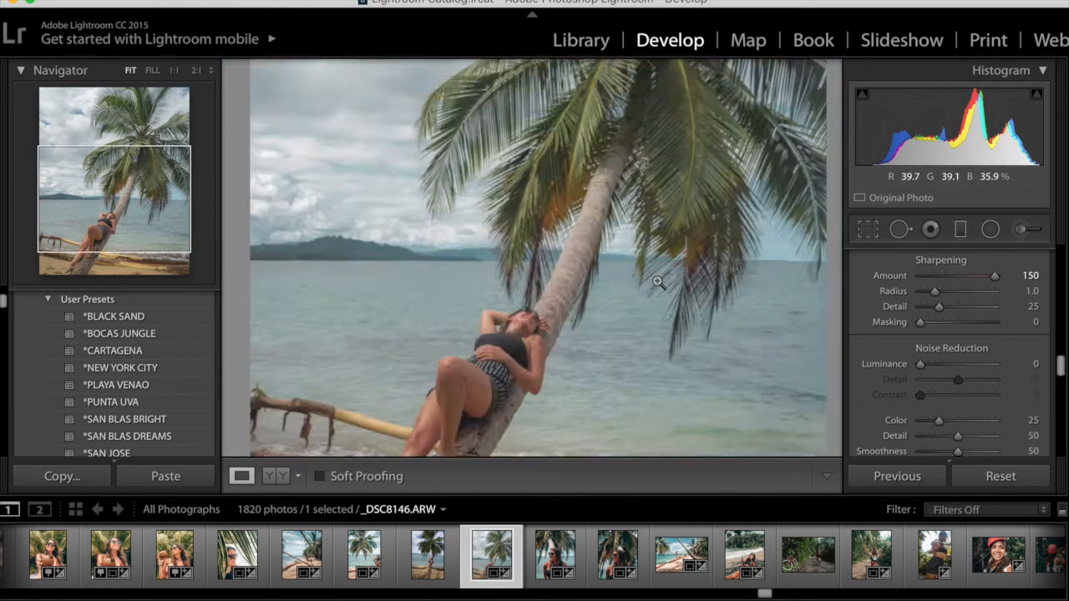
{"action": "left_click_drag", "start_coordinate": [957, 279], "coordinate": [930, 281]}
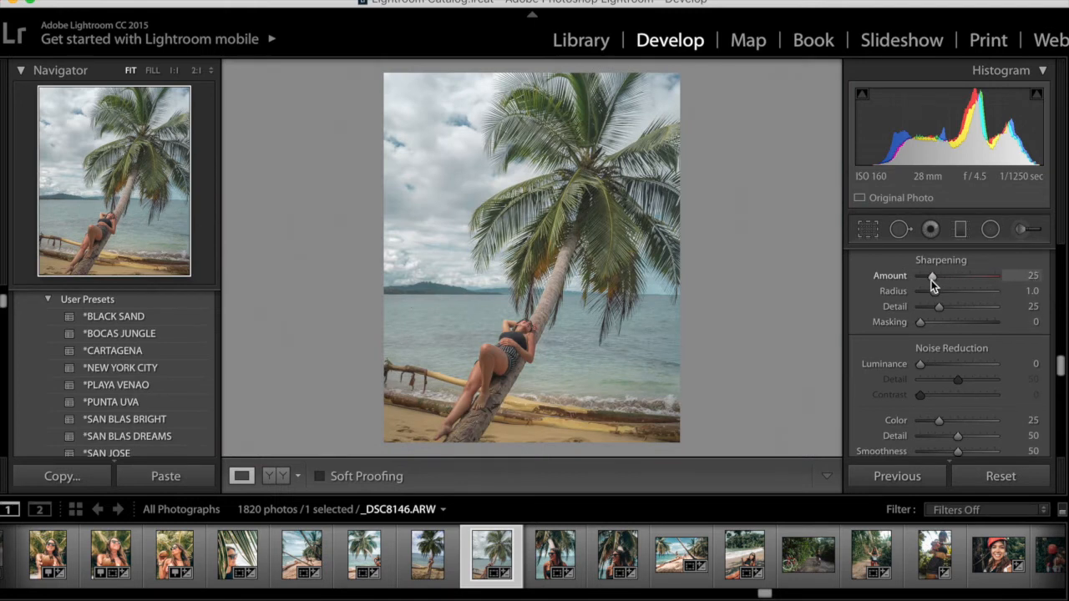
Enable lens profile corrections
{"action": "scroll", "coordinate": [1005, 355], "scroll_direction": "down", "scroll_amount": 1}
{"action": "scroll", "coordinate": [1006, 355], "scroll_direction": "down", "scroll_amount": 5}
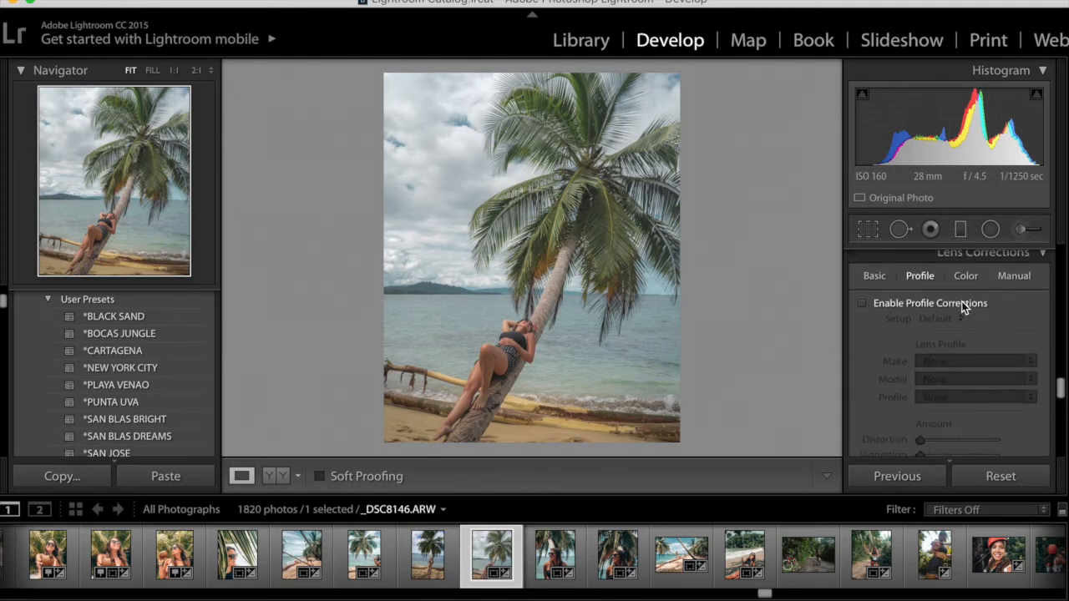
{"action": "left_click", "coordinate": [962, 304]}
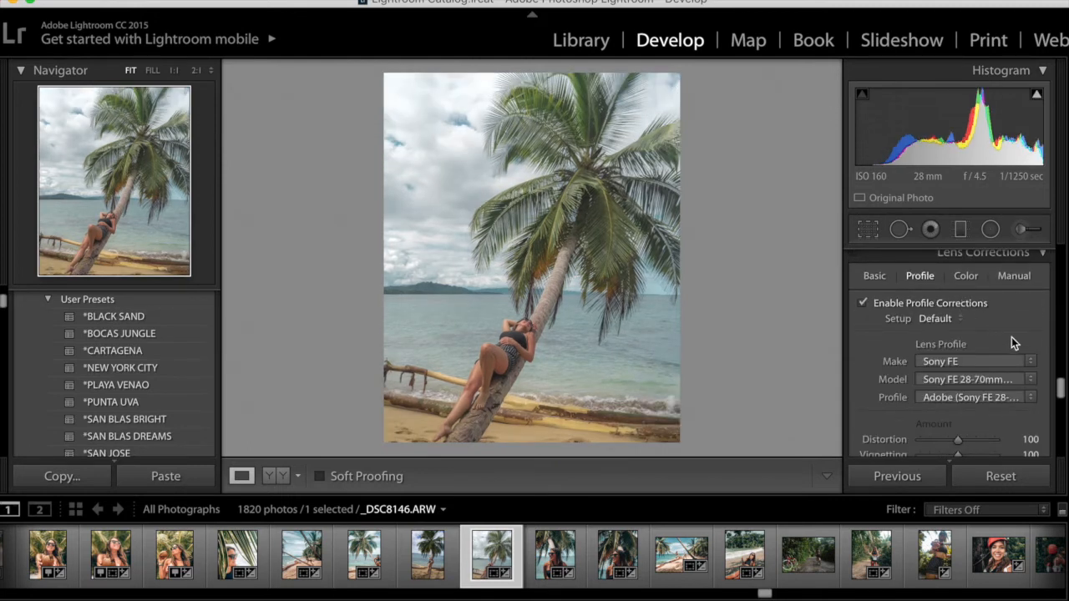
Try shifting the Camera Calibration red and green primary hues, undoing each change
{"action": "scroll", "coordinate": [1010, 357], "scroll_direction": "down", "scroll_amount": 2}
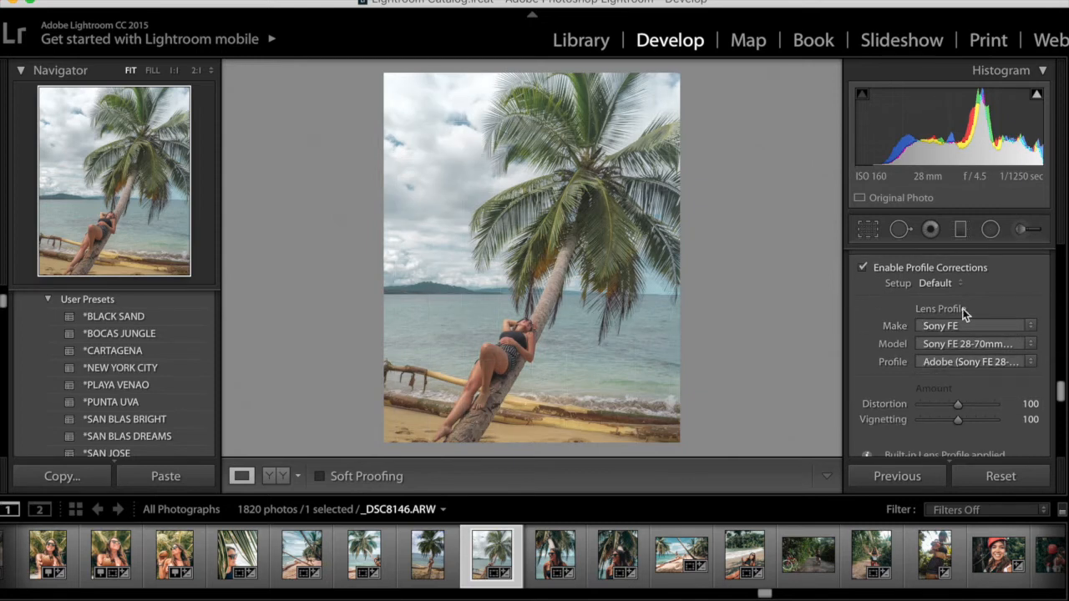
{"action": "scroll", "coordinate": [989, 346], "scroll_direction": "down", "scroll_amount": 10}
{"action": "scroll", "coordinate": [990, 346], "scroll_direction": "up", "scroll_amount": 3}
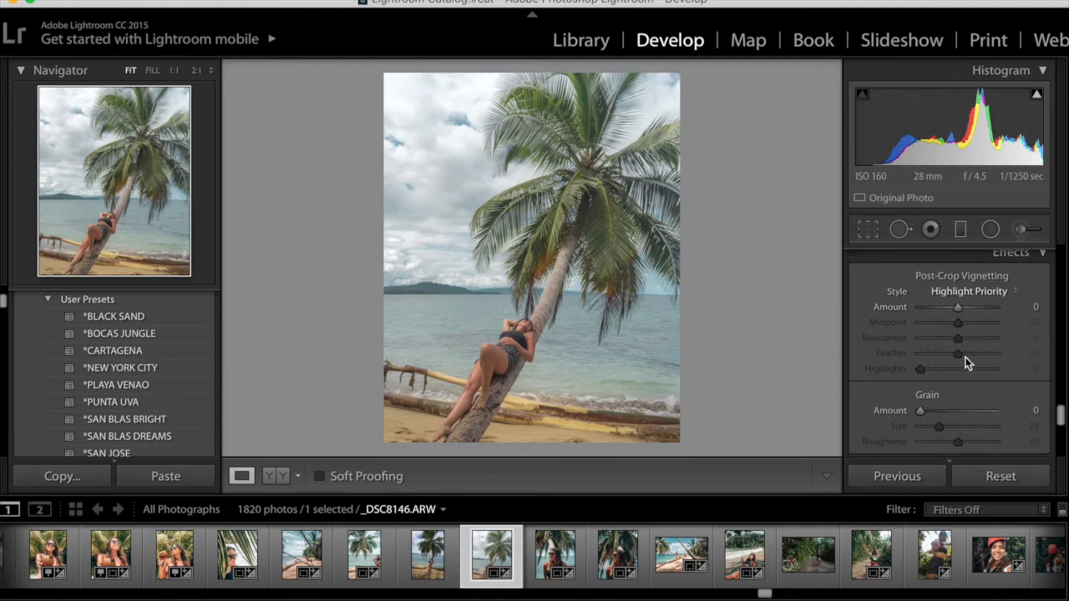
{"action": "scroll", "coordinate": [965, 359], "scroll_direction": "down", "scroll_amount": 2}
{"action": "scroll", "coordinate": [965, 359], "scroll_direction": "down", "scroll_amount": 1}
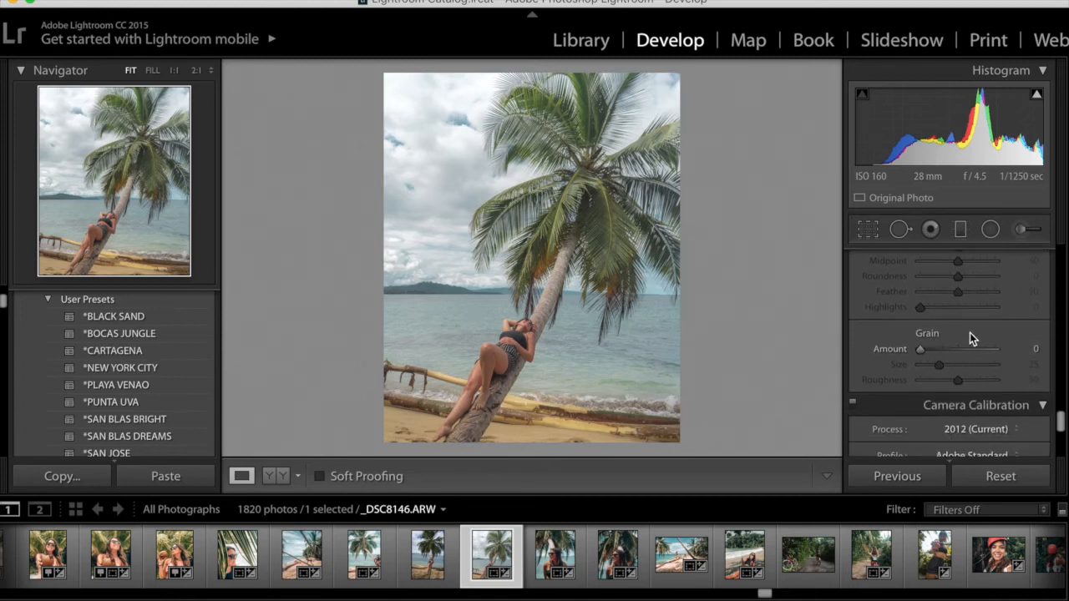
{"action": "scroll", "coordinate": [992, 359], "scroll_direction": "down", "scroll_amount": 6}
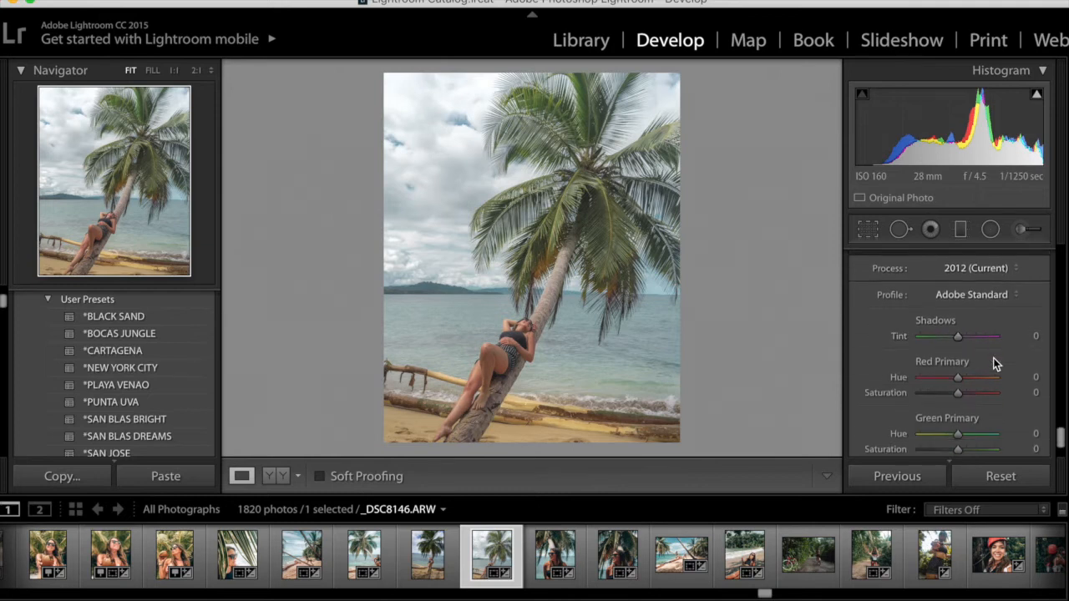
{"action": "scroll", "coordinate": [992, 357], "scroll_direction": "down", "scroll_amount": 1}
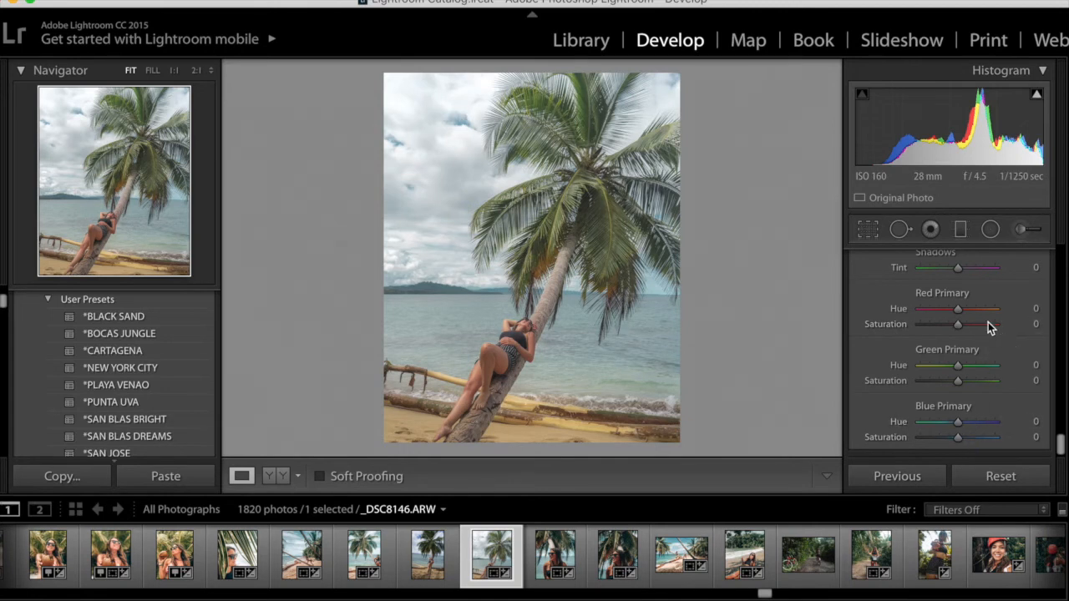
{"action": "mouse_move", "coordinate": [960, 310]}
{"action": "left_mouse_down"}
{"action": "mouse_move", "coordinate": [992, 312]}
{"action": "mouse_move", "coordinate": [897, 308]}
{"action": "mouse_move", "coordinate": [961, 312]}
{"action": "left_mouse_up"}
{"action": "key", "text": "super+z"}
{"action": "mouse_move", "coordinate": [959, 370]}
{"action": "left_mouse_down"}
{"action": "mouse_move", "coordinate": [978, 365]}
{"action": "mouse_move", "coordinate": [885, 356]}
{"action": "mouse_move", "coordinate": [947, 369]}
{"action": "left_mouse_up"}
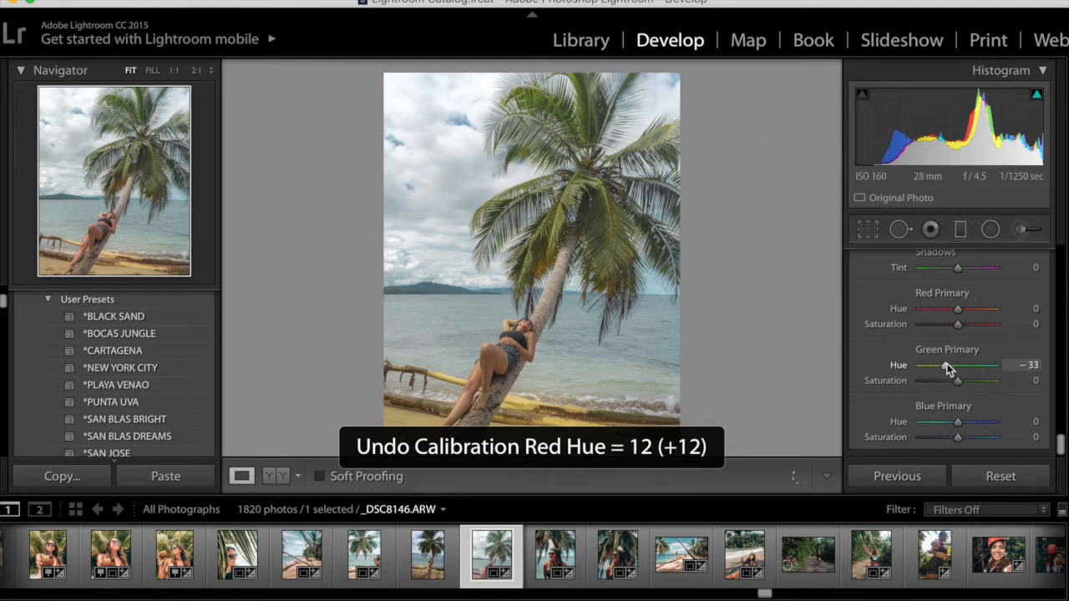
{"action": "key", "text": "super+z"}
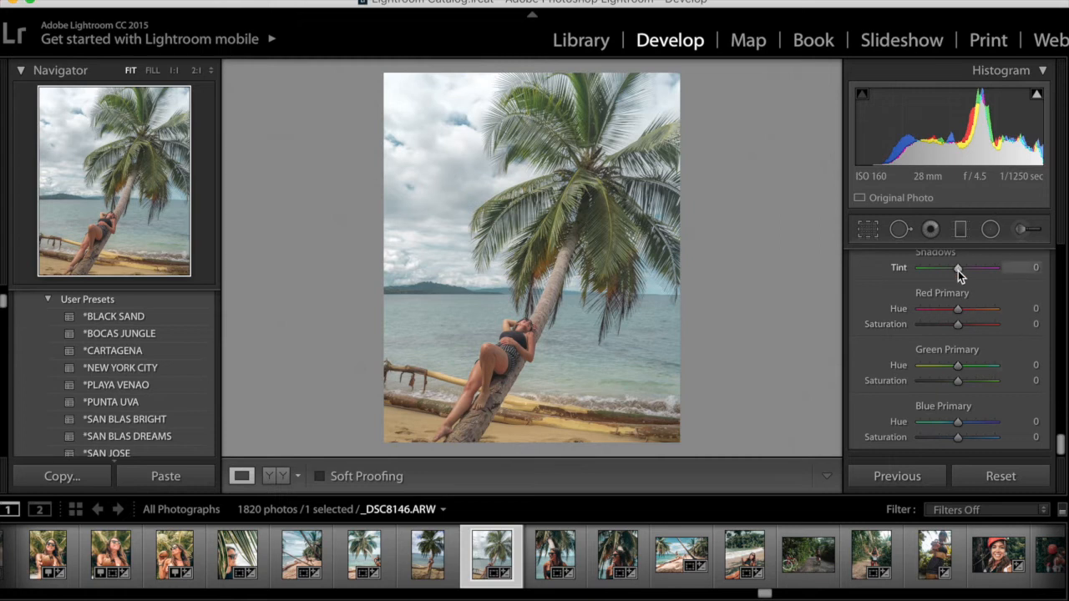
Set the Camera Calibration shadows tint to -5 and the red primary to Hue +33, Saturation +45
{"action": "scroll", "coordinate": [958, 270], "scroll_direction": "up", "scroll_amount": 1}
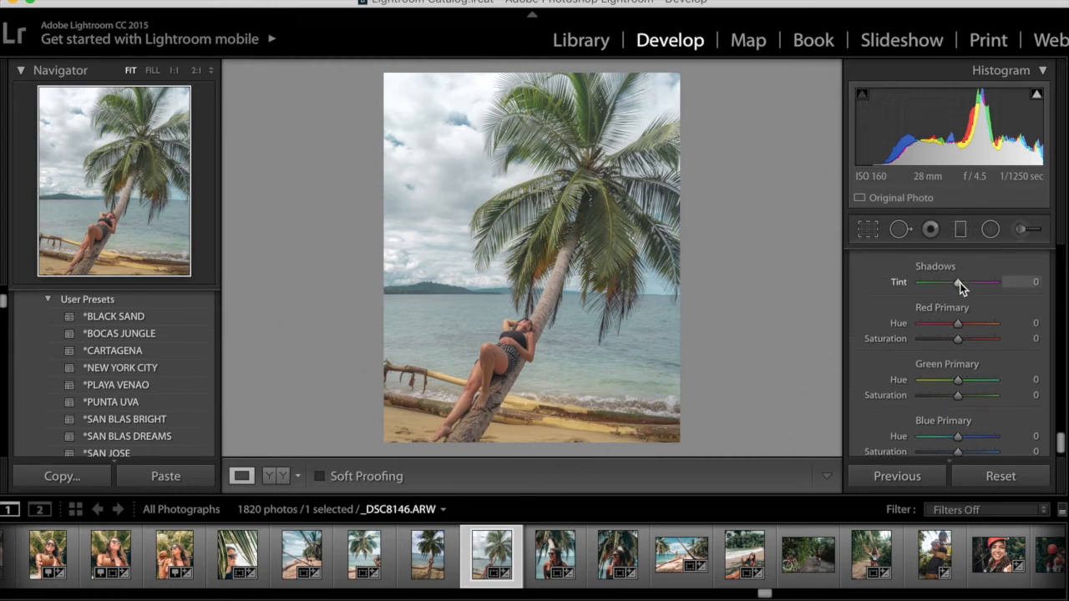
{"action": "mouse_move", "coordinate": [958, 283]}
{"action": "left_mouse_down"}
{"action": "mouse_move", "coordinate": [976, 282]}
{"action": "mouse_move", "coordinate": [956, 283]}
{"action": "left_mouse_up"}
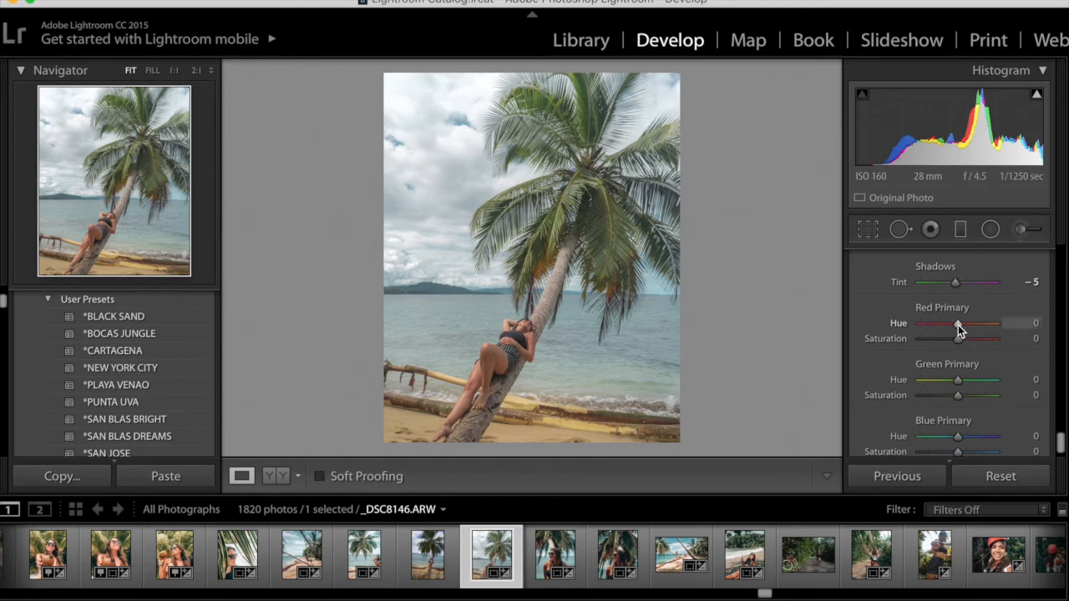
{"action": "left_click_drag", "start_coordinate": [961, 325], "coordinate": [968, 325]}
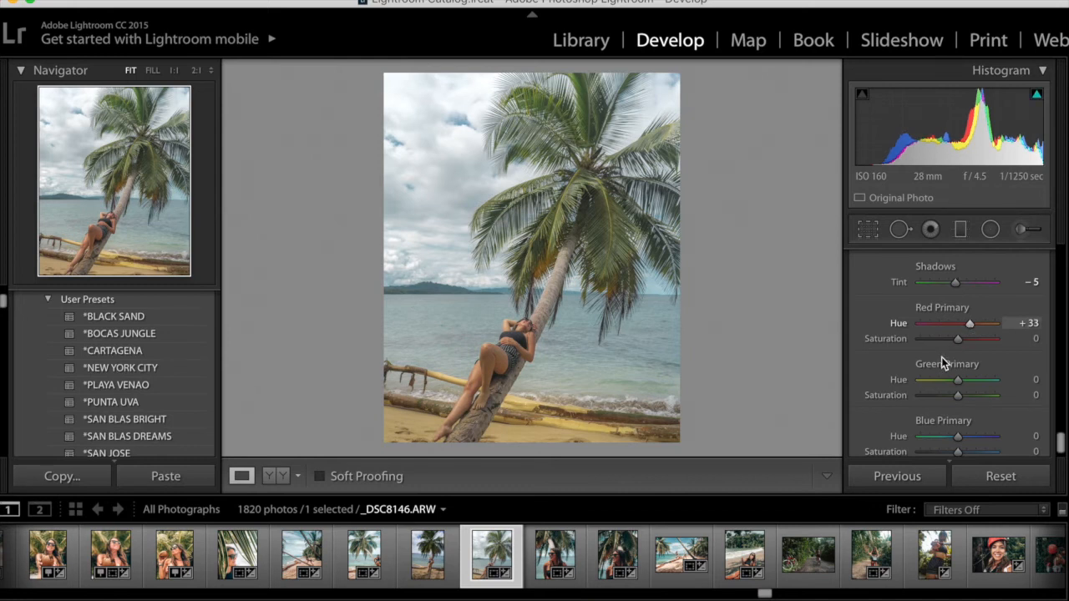
{"action": "left_click_drag", "start_coordinate": [958, 342], "coordinate": [974, 344]}
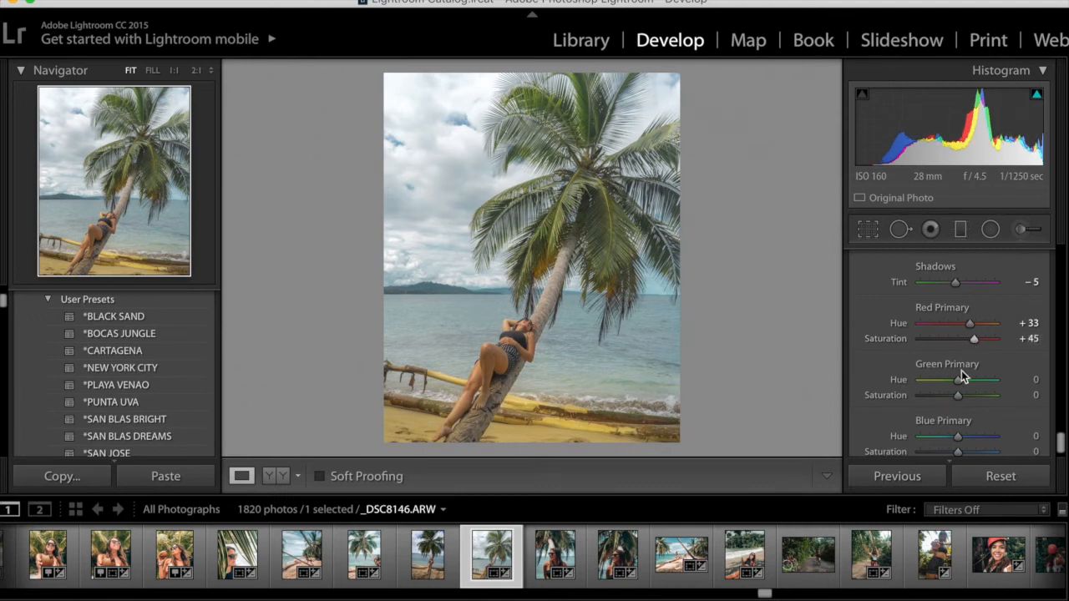
Set the green primary to Hue +36, Saturation -17 and the blue primary to Hue -15, Saturation -17
{"action": "scroll", "coordinate": [962, 370], "scroll_direction": "down", "scroll_amount": 2}
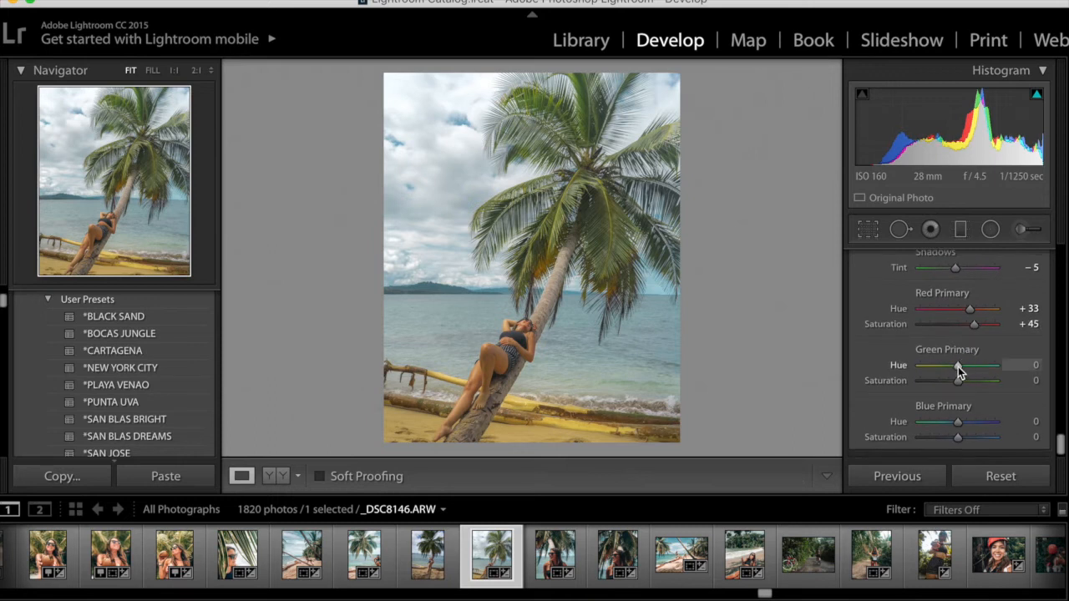
{"action": "left_click_drag", "start_coordinate": [958, 366], "coordinate": [969, 365]}
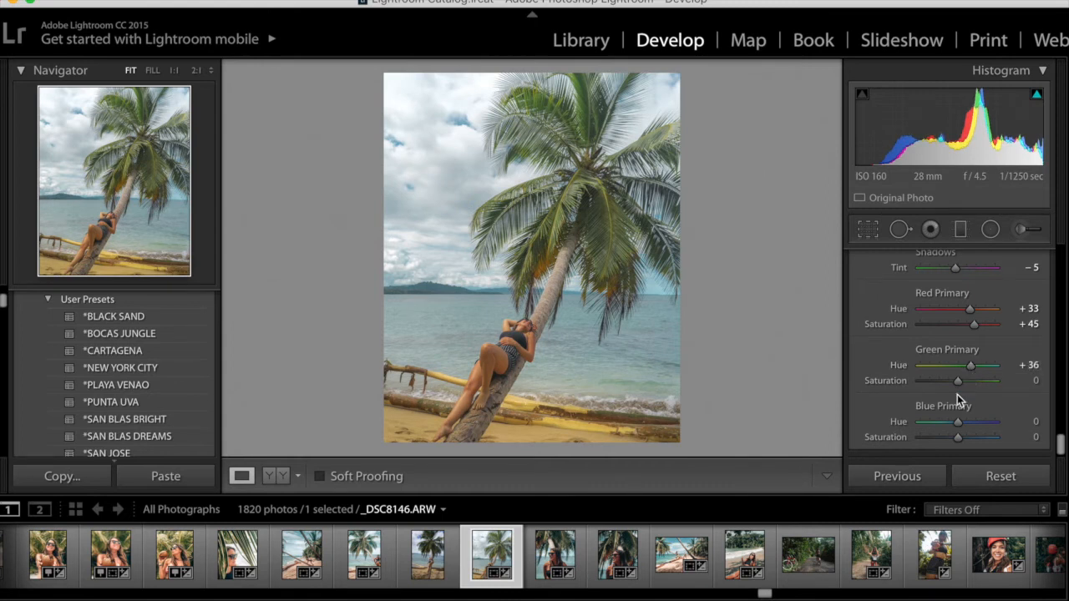
{"action": "left_click_drag", "start_coordinate": [958, 384], "coordinate": [950, 381]}
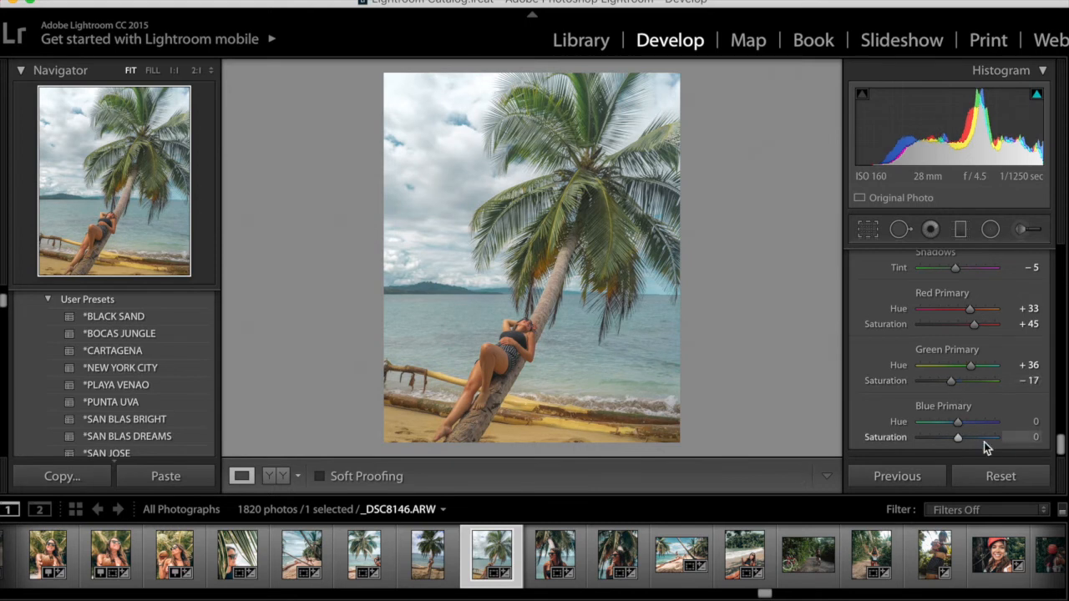
{"action": "mouse_move", "coordinate": [961, 423]}
{"action": "left_mouse_down"}
{"action": "mouse_move", "coordinate": [983, 428]}
{"action": "mouse_move", "coordinate": [954, 424]}
{"action": "left_mouse_up"}
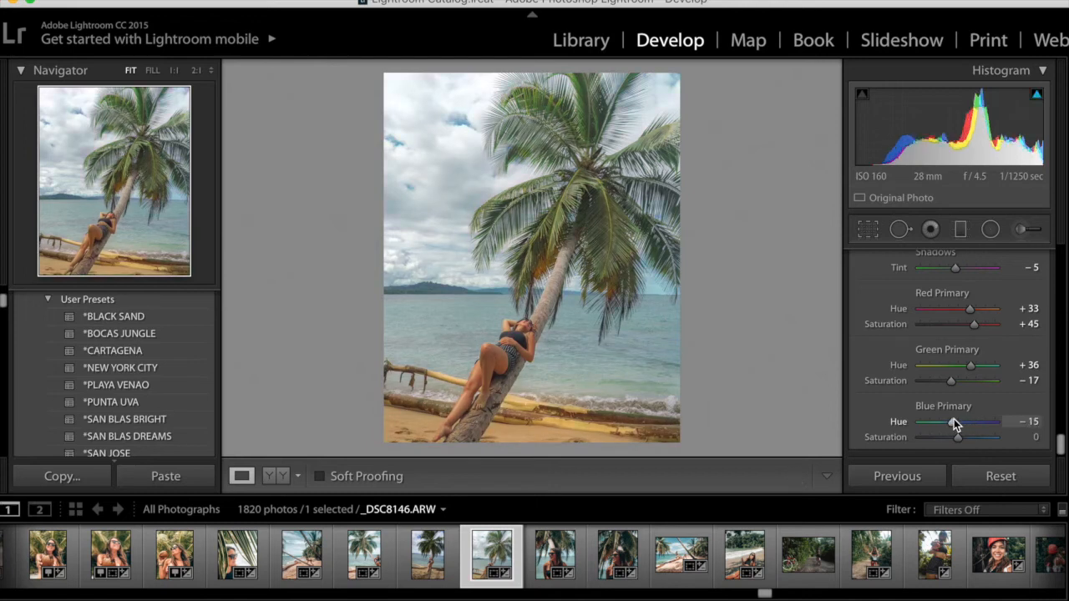
{"action": "left_click_drag", "start_coordinate": [960, 438], "coordinate": [953, 437]}
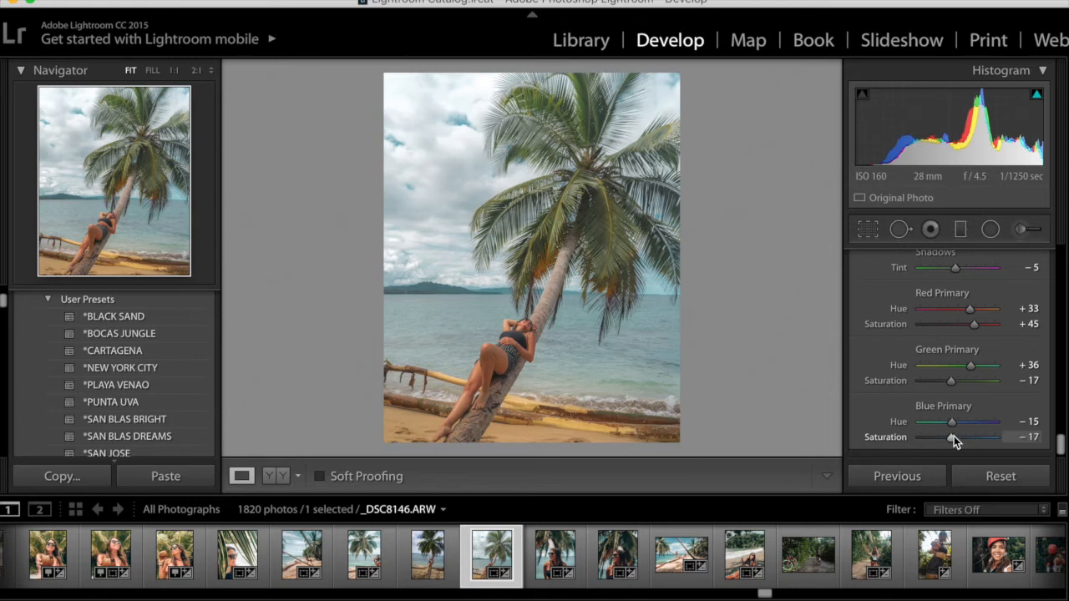
Review the HSL blue settings and the Basic tone adjustments
{"action": "scroll", "coordinate": [973, 371], "scroll_direction": "up", "scroll_amount": 15}
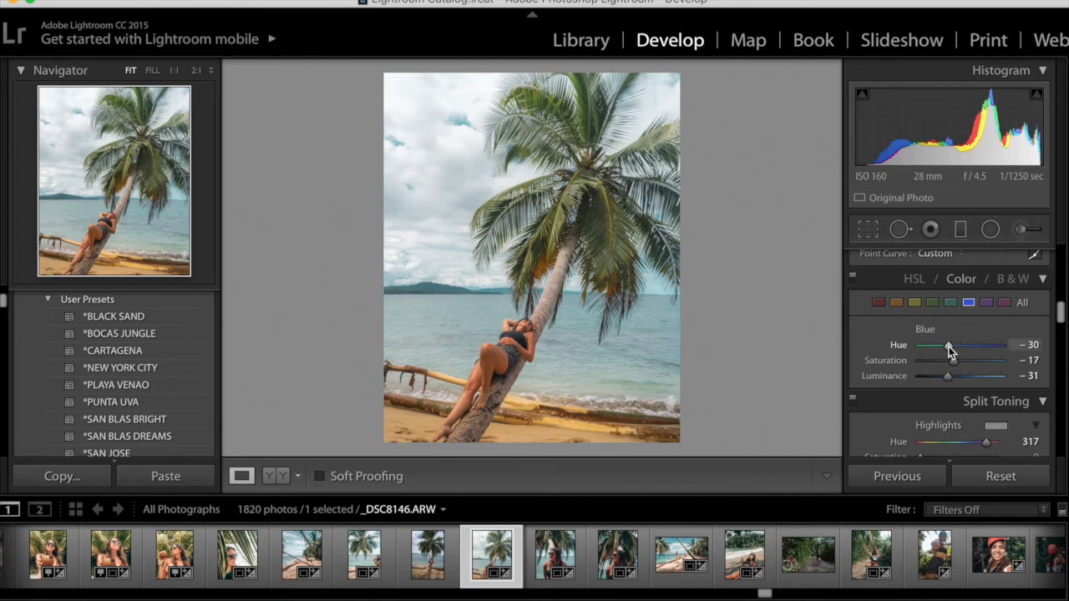
{"action": "mouse_move", "coordinate": [947, 377]}
{"action": "left_mouse_down"}
{"action": "mouse_move", "coordinate": [928, 371]}
{"action": "mouse_move", "coordinate": [959, 361]}
{"action": "mouse_move", "coordinate": [945, 344]}
{"action": "mouse_move", "coordinate": [946, 371]}
{"action": "mouse_move", "coordinate": [976, 375]}
{"action": "mouse_move", "coordinate": [951, 379]}
{"action": "mouse_move", "coordinate": [962, 381]}
{"action": "mouse_move", "coordinate": [947, 370]}
{"action": "mouse_move", "coordinate": [974, 359]}
{"action": "mouse_move", "coordinate": [956, 360]}
{"action": "left_mouse_up"}
{"action": "left_click", "coordinate": [950, 304]}
{"action": "left_click", "coordinate": [915, 304]}
{"action": "left_click", "coordinate": [932, 303]}
{"action": "left_click", "coordinate": [950, 303]}
{"action": "scroll", "coordinate": [970, 361], "scroll_direction": "down", "scroll_amount": 5}
{"action": "left_click", "coordinate": [996, 388]}
{"action": "left_click", "coordinate": [926, 418]}
{"action": "scroll", "coordinate": [961, 375], "scroll_direction": "up", "scroll_amount": 5}
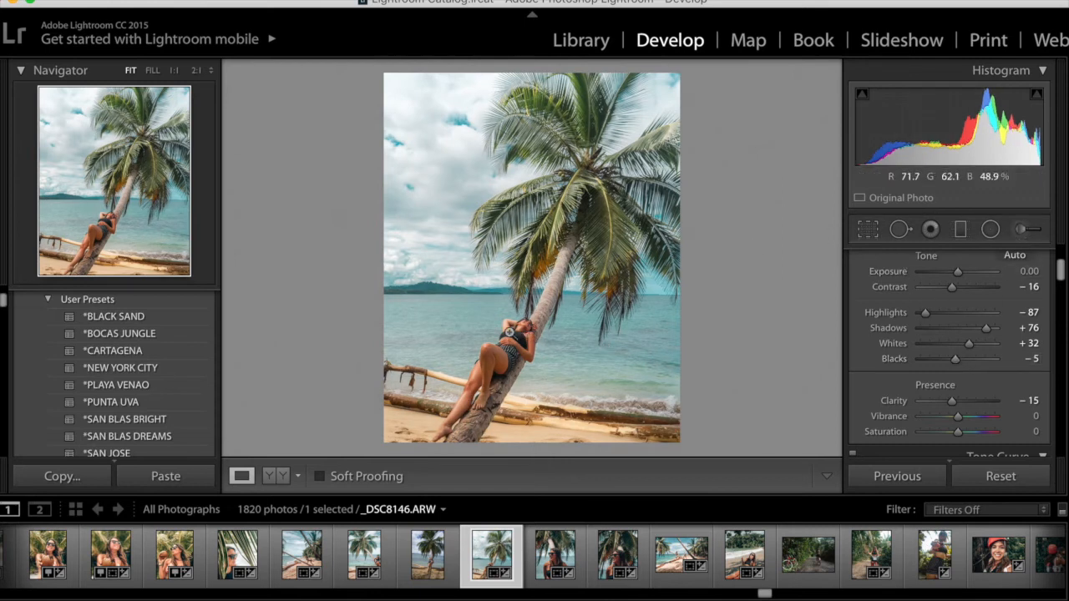
Paint an Adjustment Brush mask over the woman, checking it with the mask overlay
{"action": "left_click", "coordinate": [1015, 233]}
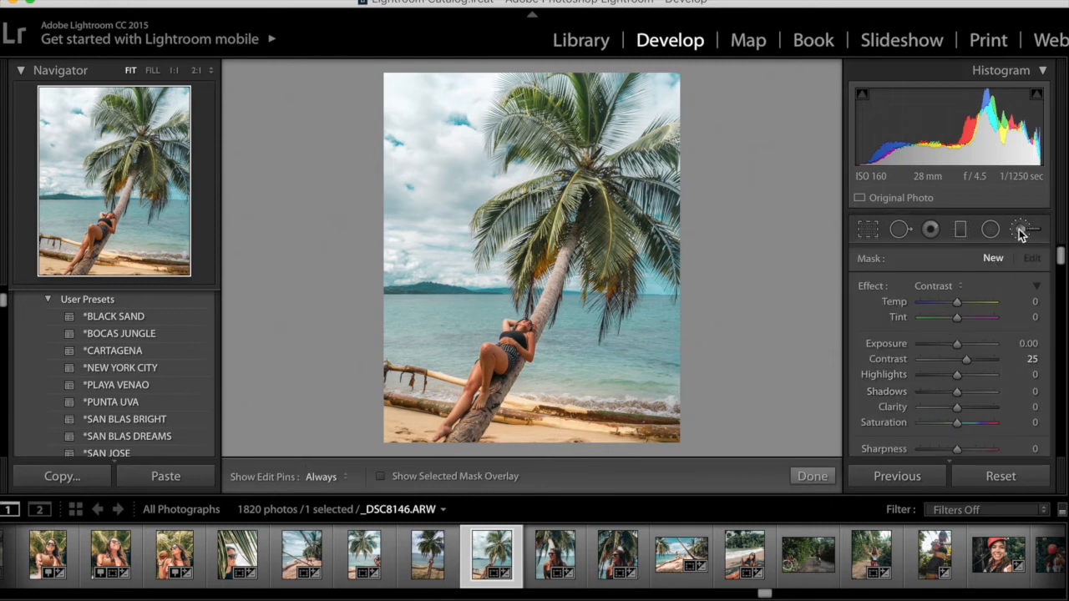
{"action": "key", "text": "o"}
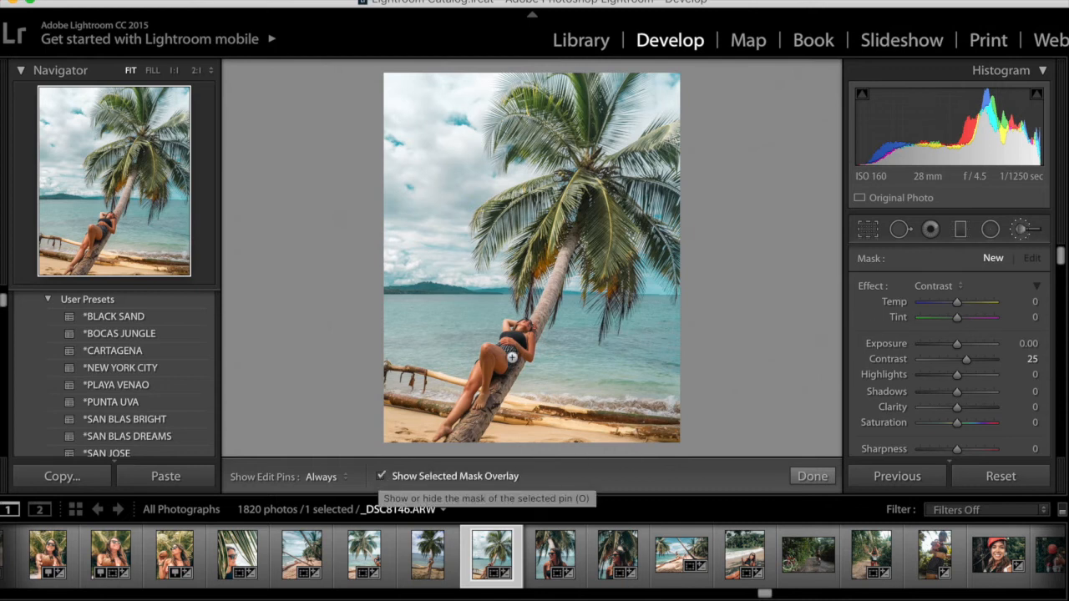
{"action": "key", "text": "h"}
{"action": "mouse_move", "coordinate": [527, 354]}
{"action": "left_mouse_down"}
{"action": "mouse_move", "coordinate": [527, 321]}
{"action": "mouse_move", "coordinate": [515, 337]}
{"action": "mouse_move", "coordinate": [508, 326]}
{"action": "mouse_move", "coordinate": [505, 360]}
{"action": "mouse_move", "coordinate": [485, 353]}
{"action": "mouse_move", "coordinate": [481, 401]}
{"action": "mouse_move", "coordinate": [487, 361]}
{"action": "mouse_move", "coordinate": [438, 437]}
{"action": "left_mouse_up"}
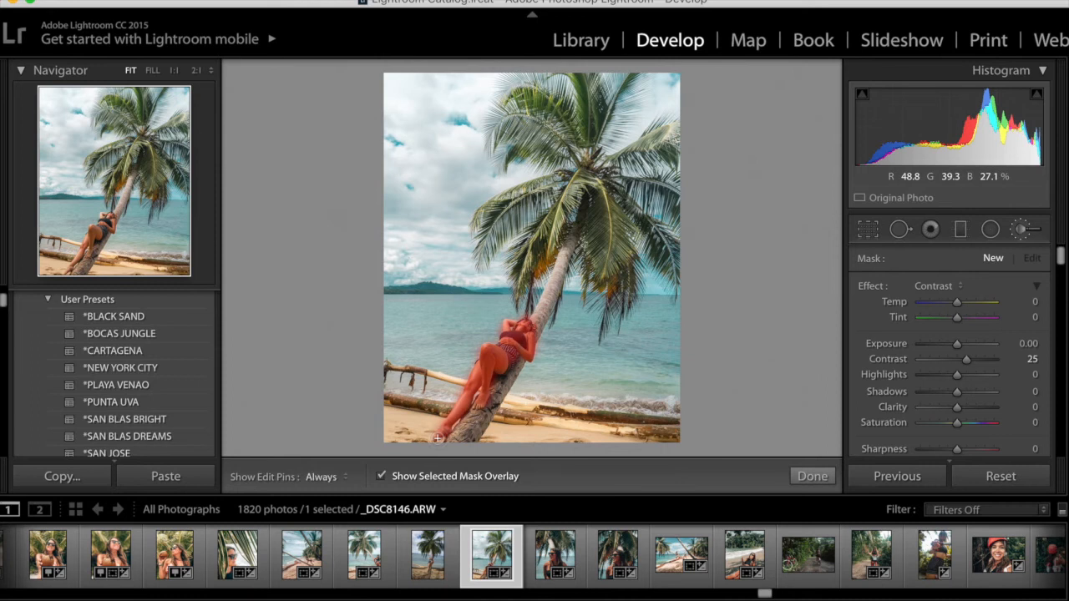
{"action": "left_click", "coordinate": [382, 476]}
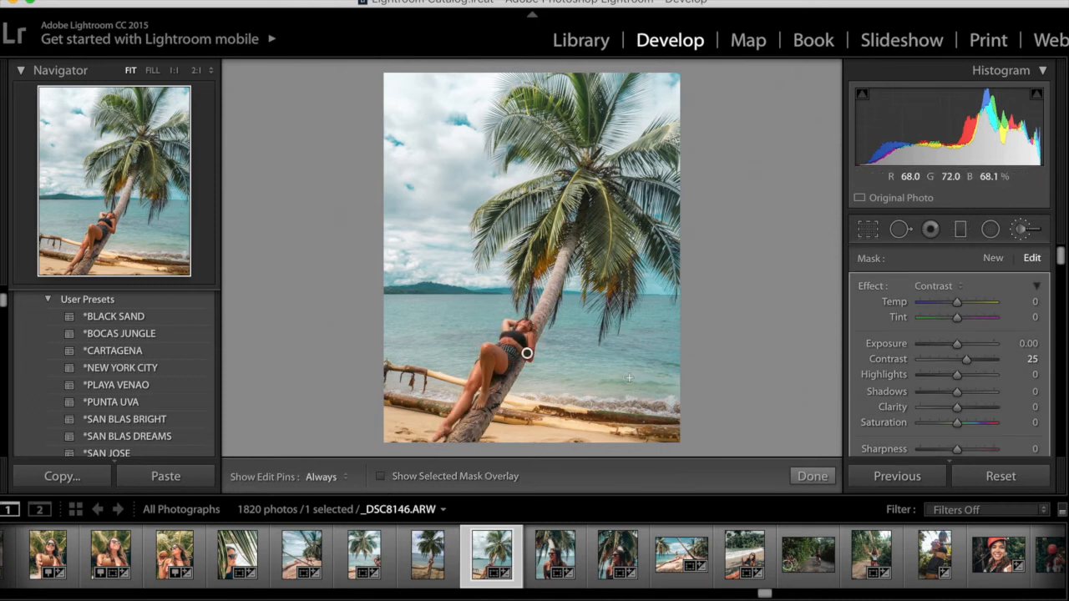
Set the brush's Exposure to 0.29 and Highlights to 16
{"action": "left_click", "coordinate": [944, 289]}
{"action": "left_click", "coordinate": [944, 287]}
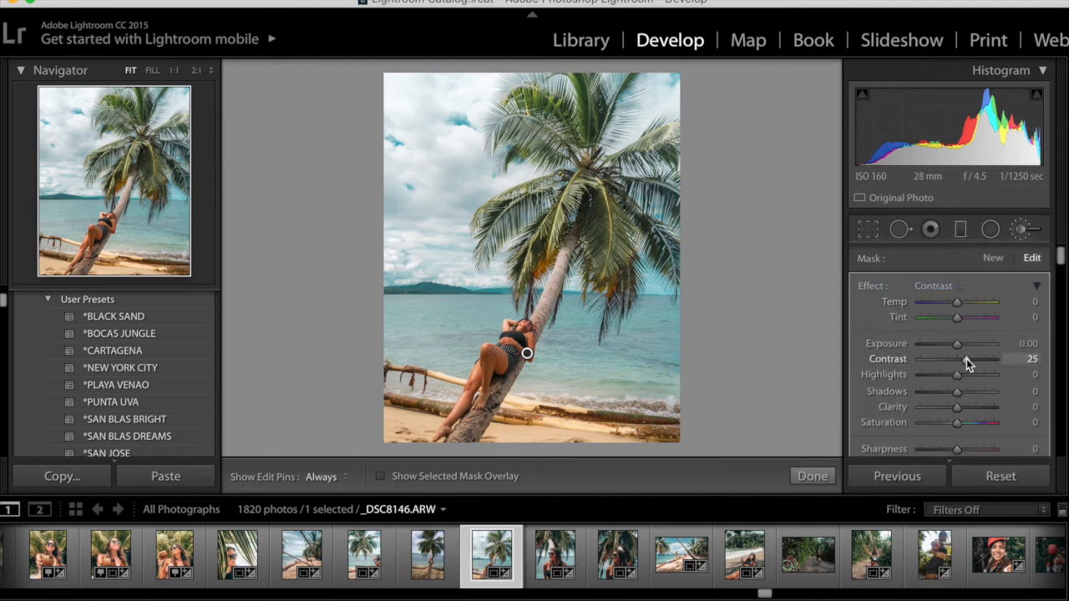
{"action": "left_click_drag", "start_coordinate": [959, 345], "coordinate": [962, 378]}
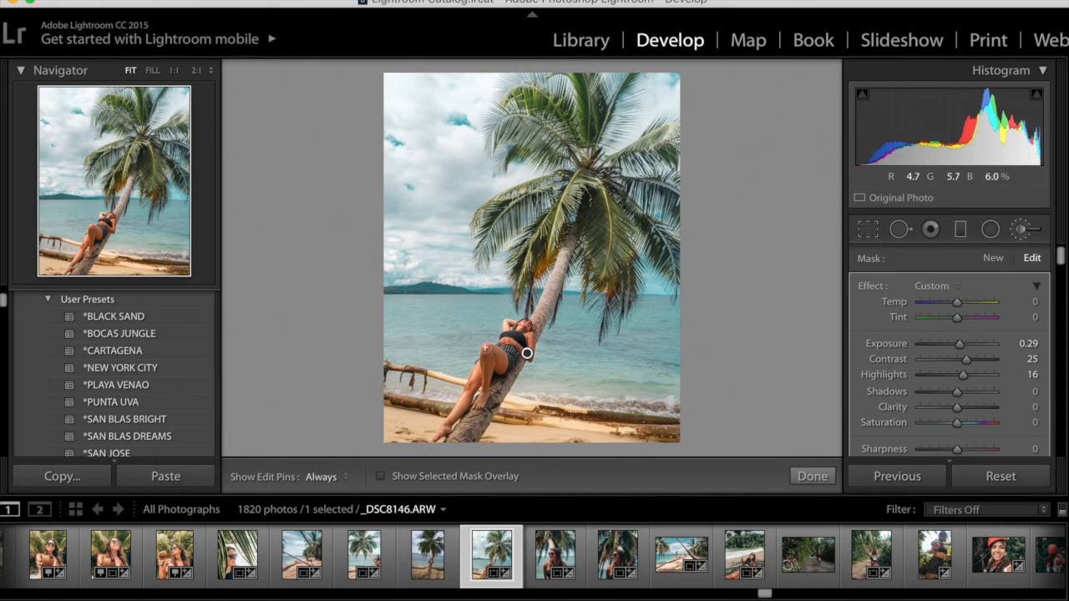
{"action": "scroll", "coordinate": [965, 365], "scroll_direction": "down", "scroll_amount": 1}
{"action": "scroll", "coordinate": [964, 365], "scroll_direction": "down", "scroll_amount": 1}
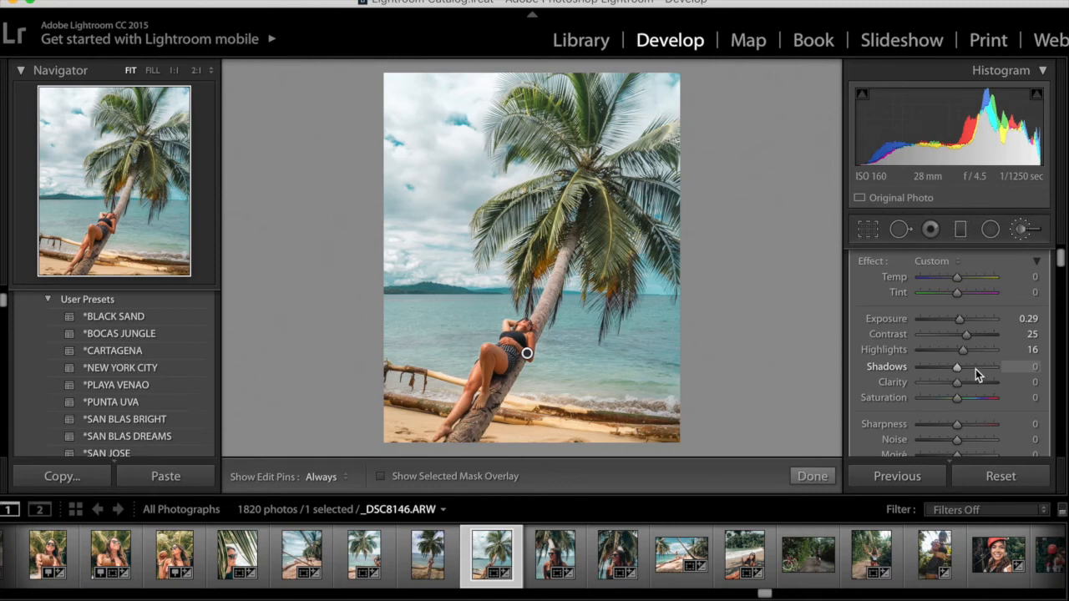
Set the brush's Shadows to -13, Clarity to 11, Sharpness to 7, and reset its Saturation to 0
{"action": "left_click_drag", "start_coordinate": [956, 370], "coordinate": [964, 406]}
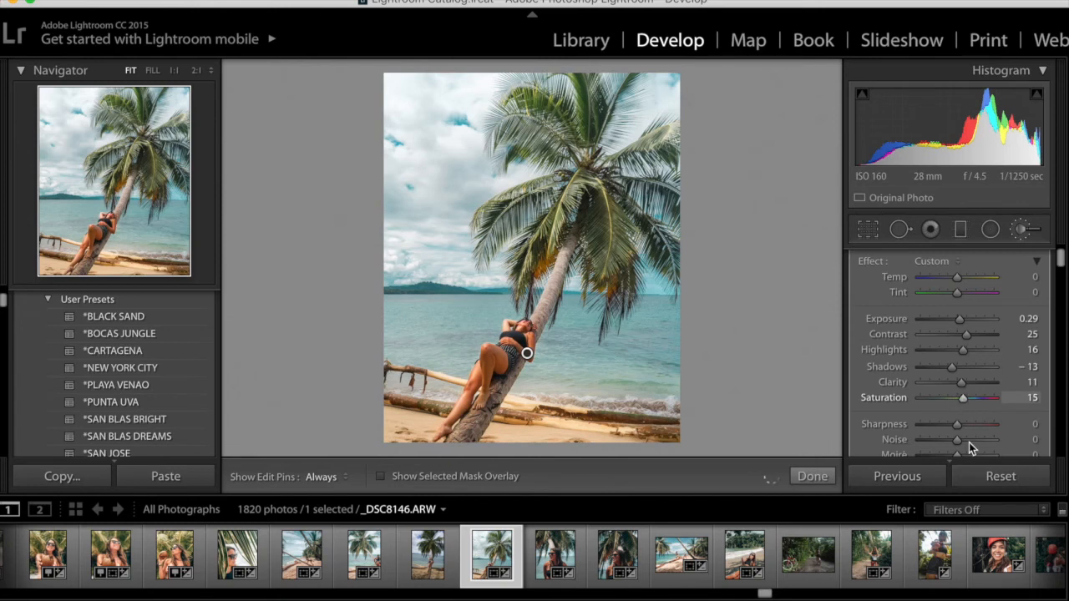
{"action": "scroll", "coordinate": [966, 413], "scroll_direction": "down", "scroll_amount": 2}
{"action": "left_click_drag", "start_coordinate": [959, 386], "coordinate": [961, 389]}
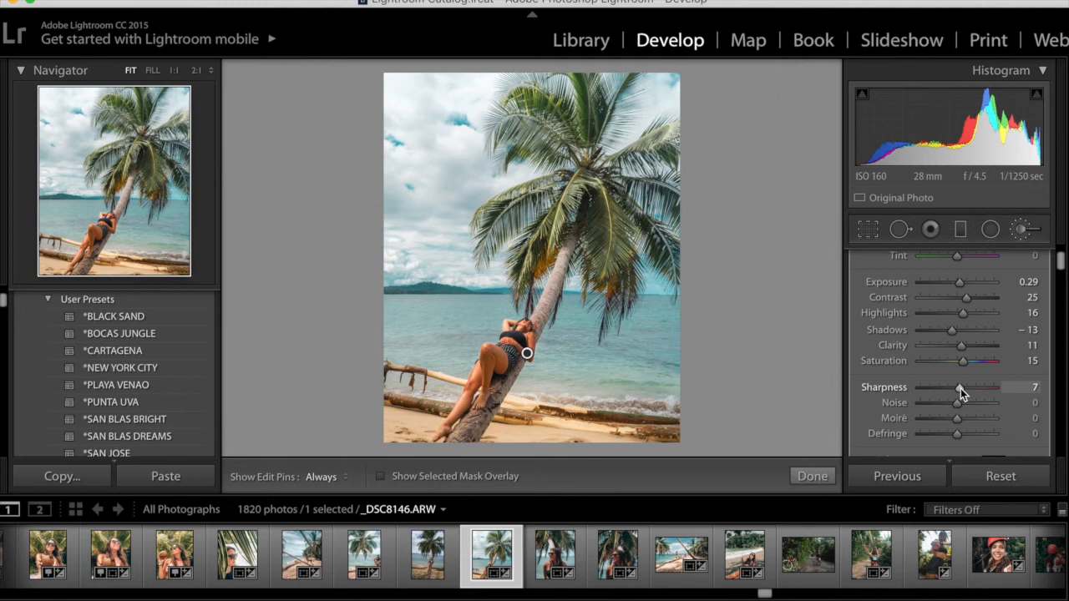
{"action": "double_click", "coordinate": [887, 362]}
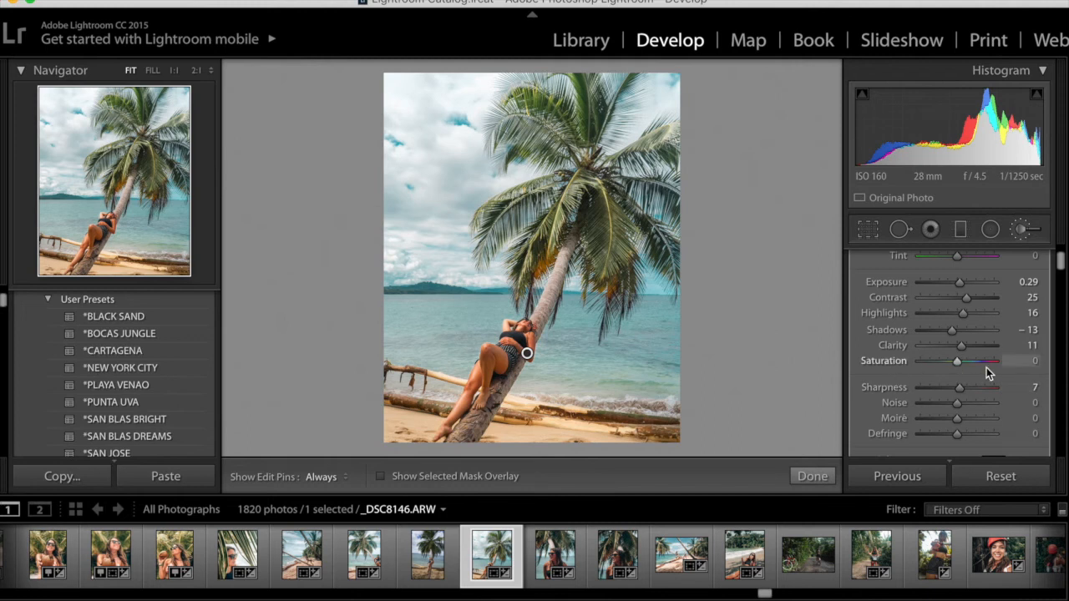
Set the brush's Tint to 8 and Temp slightly warm, then close the Adjustment Brush
{"action": "scroll", "coordinate": [987, 367], "scroll_direction": "up", "scroll_amount": 3}
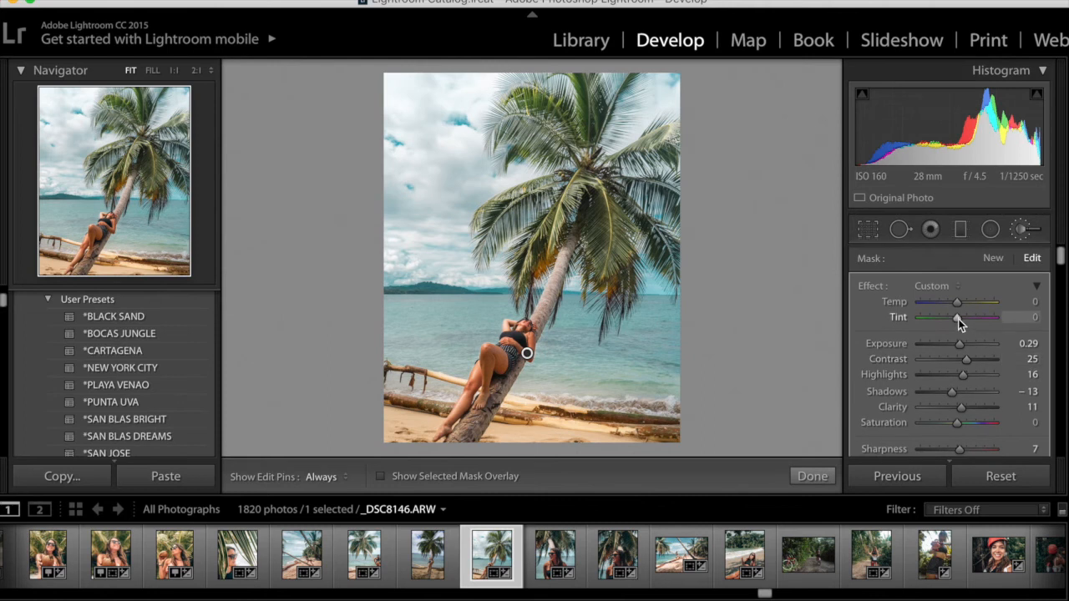
{"action": "left_click_drag", "start_coordinate": [959, 319], "coordinate": [960, 305]}
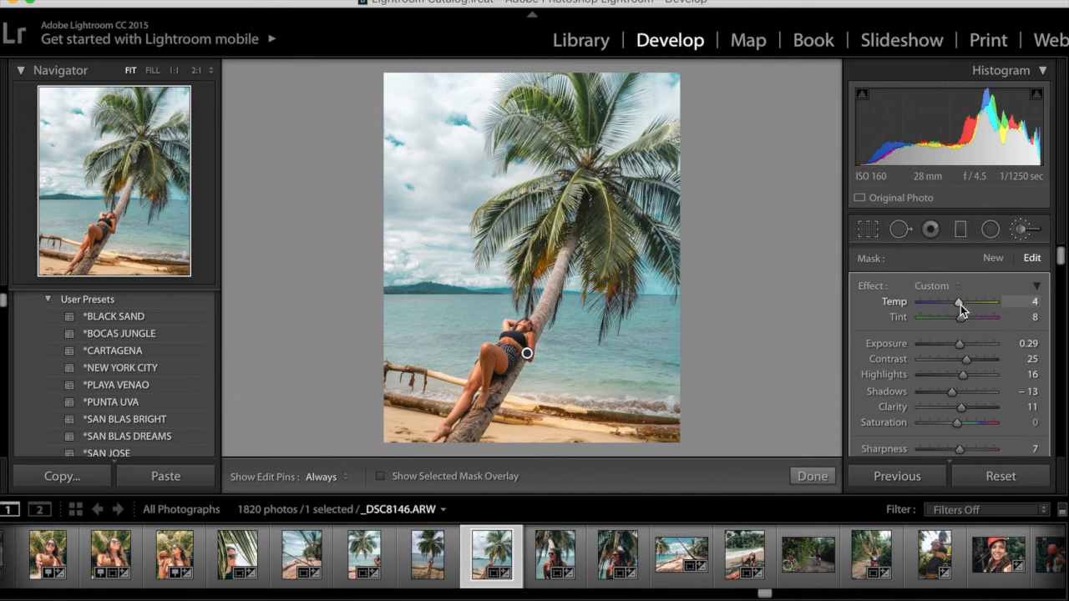
{"action": "left_click_drag", "start_coordinate": [956, 301], "coordinate": [955, 301]}
{"action": "left_click", "coordinate": [959, 303]}
{"action": "scroll", "coordinate": [956, 316], "scroll_direction": "down", "scroll_amount": 2}
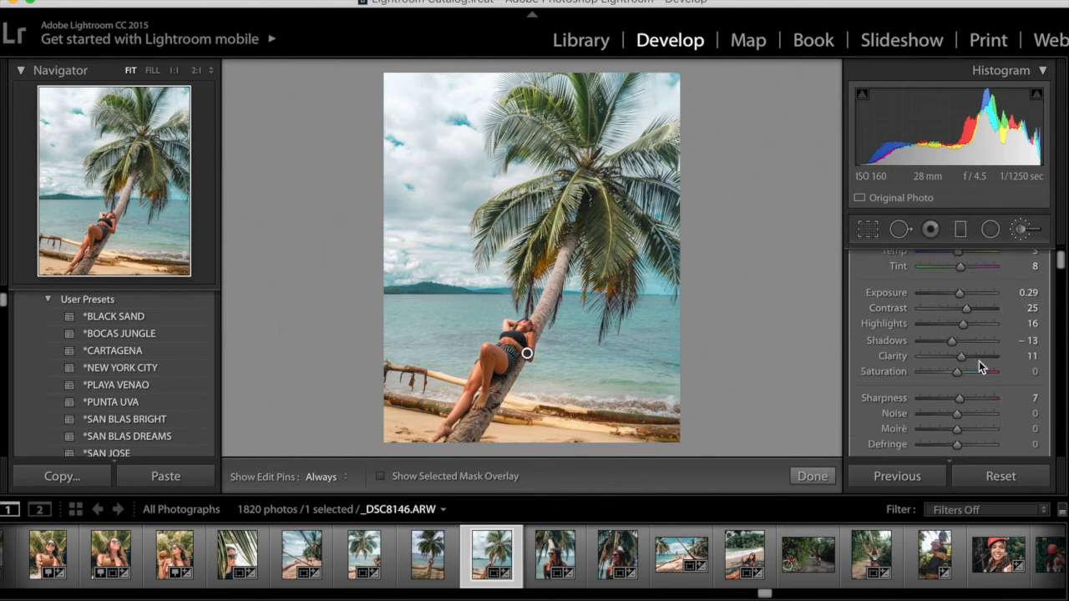
{"action": "left_click", "coordinate": [811, 477]}
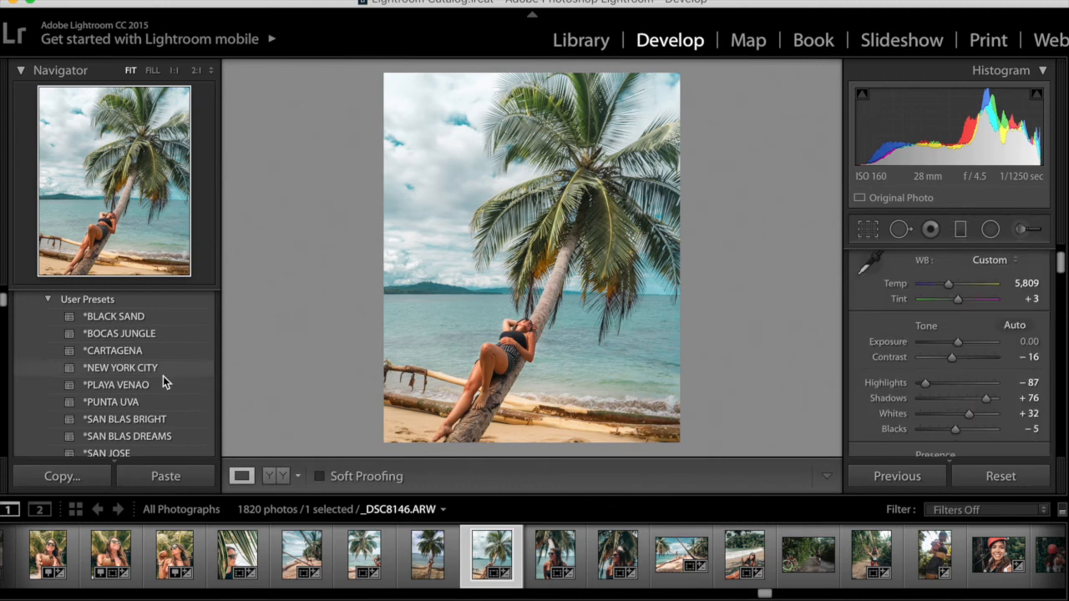
Browse the History steps and return to the latest Color Temperature adjustment
{"action": "scroll", "coordinate": [162, 376], "scroll_direction": "down", "scroll_amount": 15}
{"action": "scroll", "coordinate": [163, 375], "scroll_direction": "up", "scroll_amount": 10}
{"action": "scroll", "coordinate": [153, 358], "scroll_direction": "up", "scroll_amount": 10}
{"action": "scroll", "coordinate": [153, 359], "scroll_direction": "up", "scroll_amount": 6}
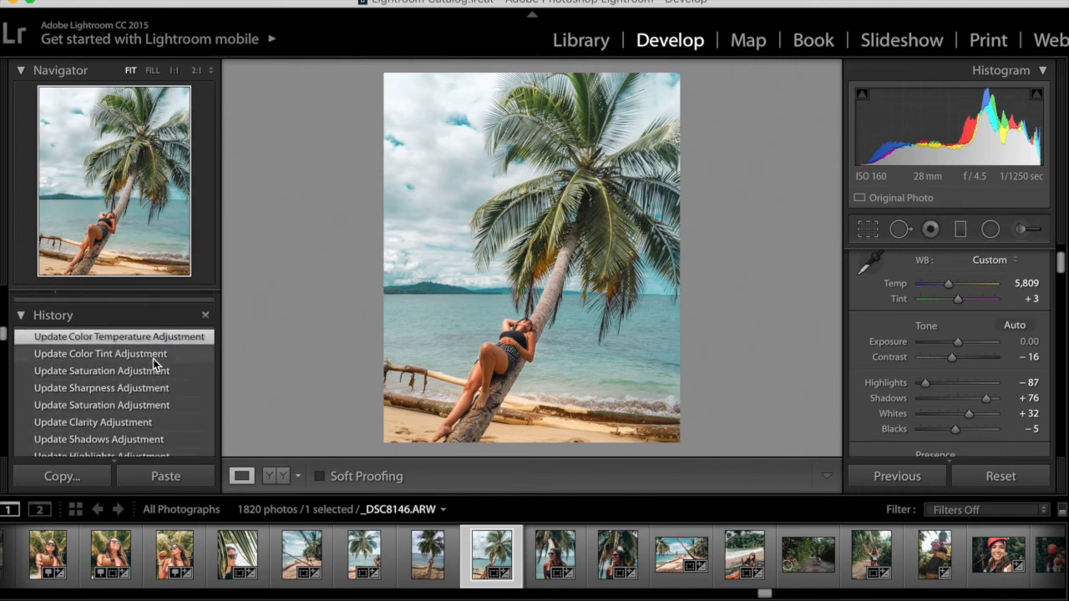
{"action": "scroll", "coordinate": [153, 358], "scroll_direction": "down", "scroll_amount": 5}
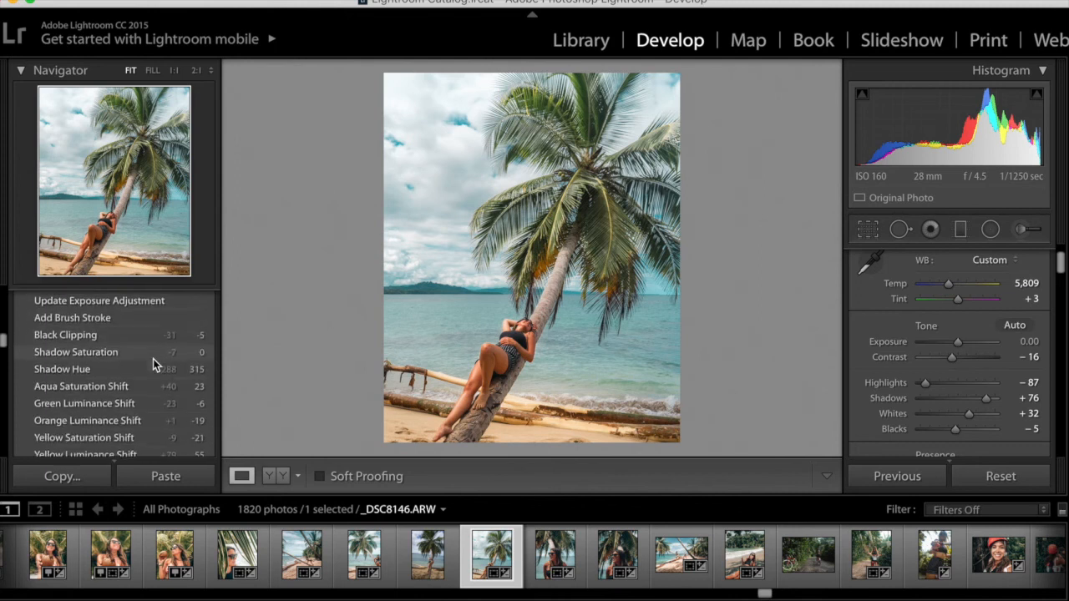
{"action": "scroll", "coordinate": [153, 358], "scroll_direction": "down", "scroll_amount": 1}
{"action": "scroll", "coordinate": [154, 339], "scroll_direction": "up", "scroll_amount": 2}
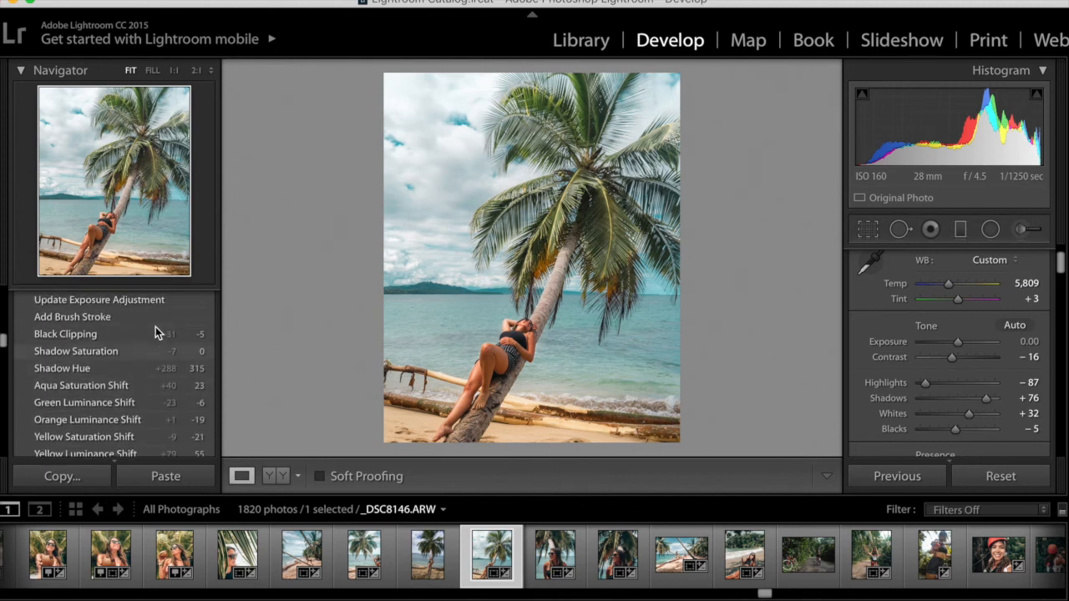
{"action": "left_click", "coordinate": [94, 351]}
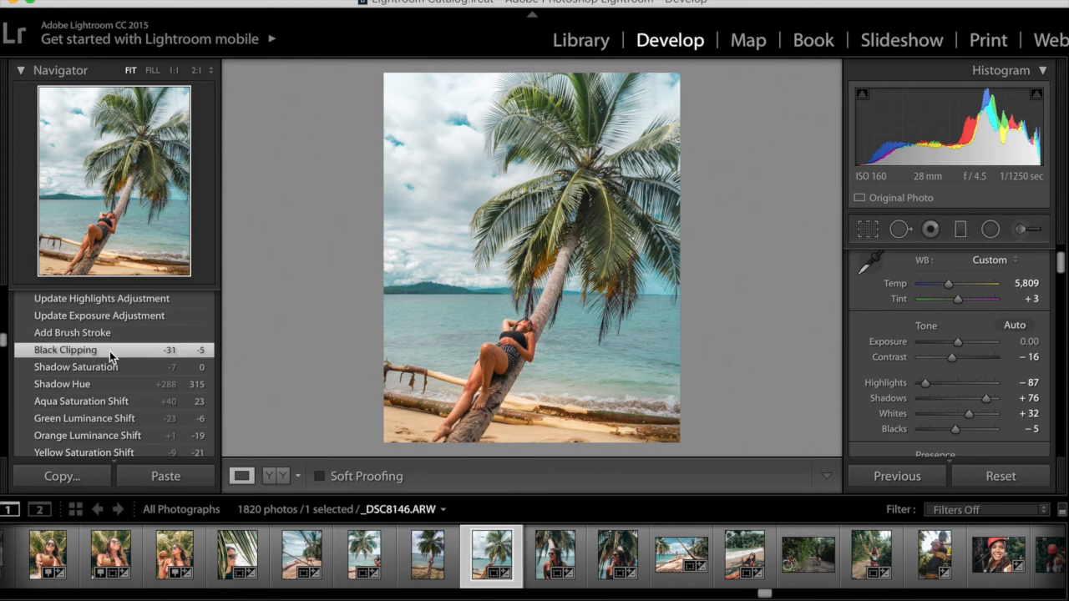
{"action": "scroll", "coordinate": [159, 370], "scroll_direction": "up", "scroll_amount": 10}
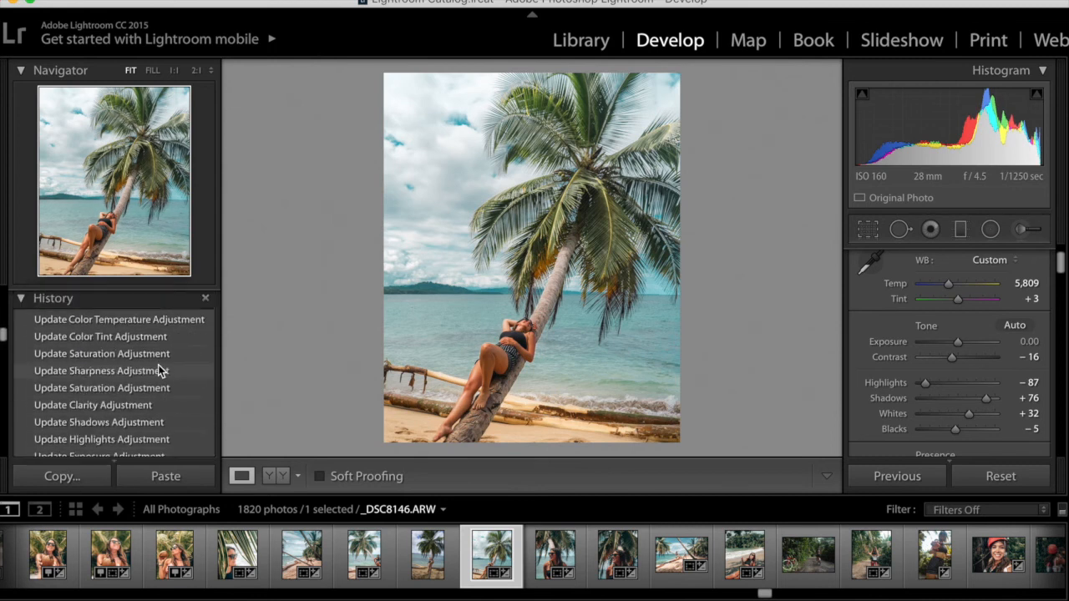
{"action": "left_click", "coordinate": [170, 351]}
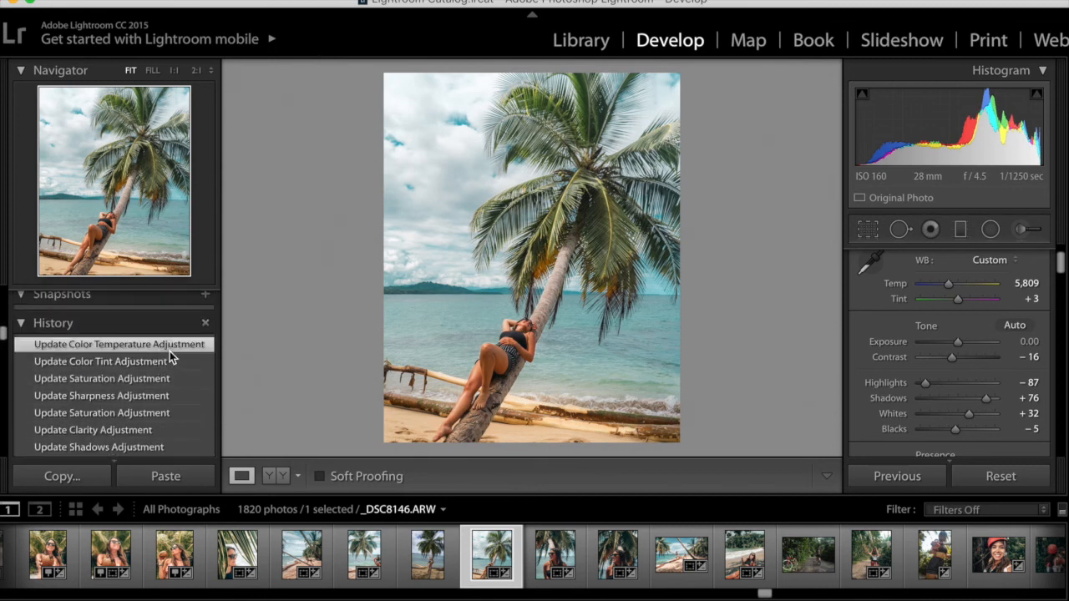
Compare the edited photo with the original in side-by-side and toggled Before views
{"action": "left_click", "coordinate": [270, 480]}
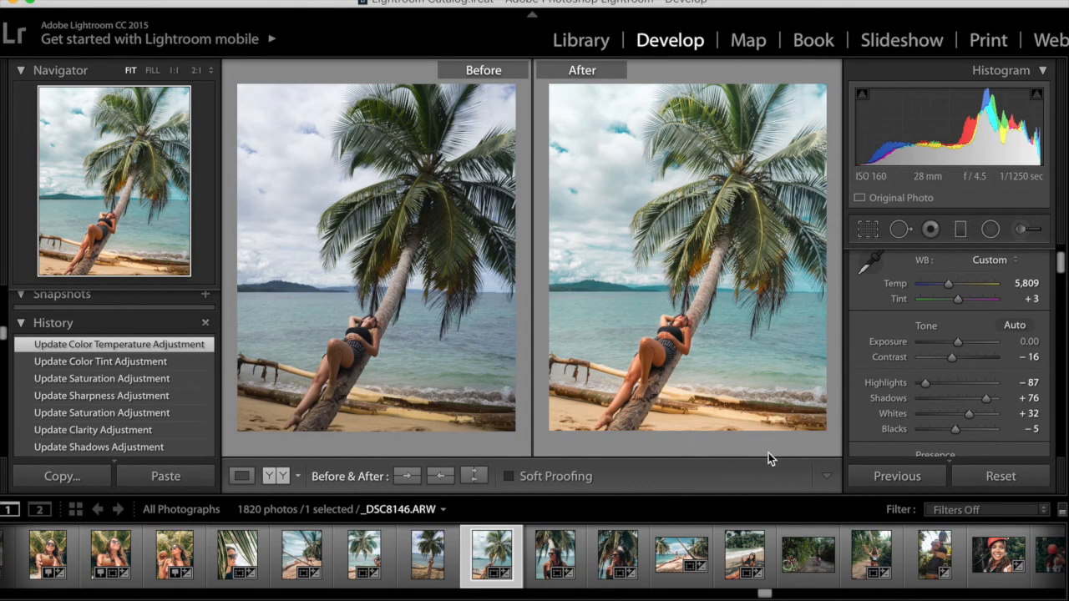
{"action": "left_click", "coordinate": [242, 476]}
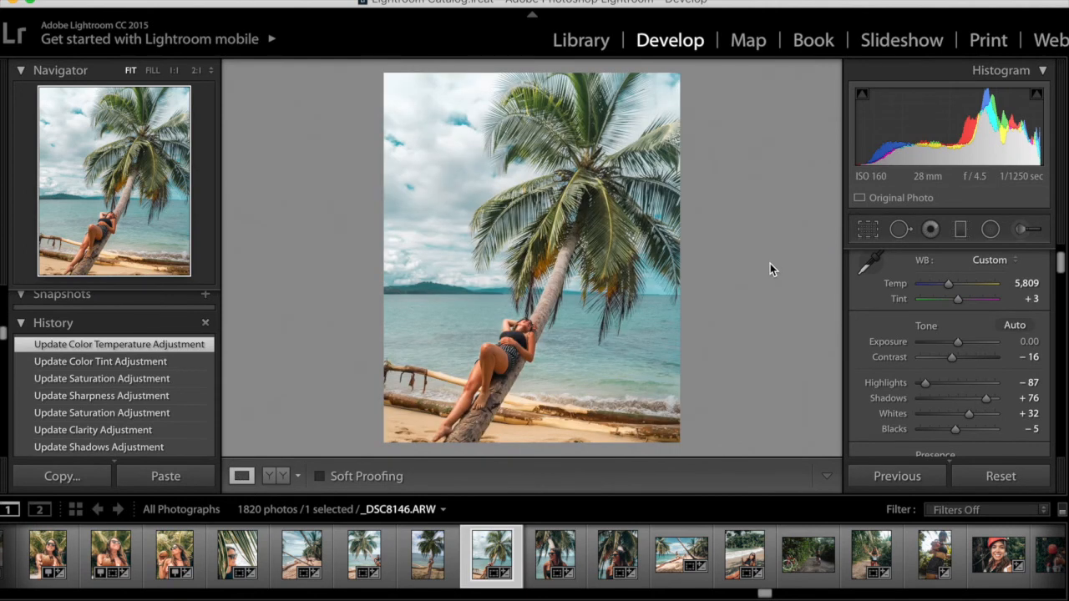
{"action": "key", "text": "backslash"}
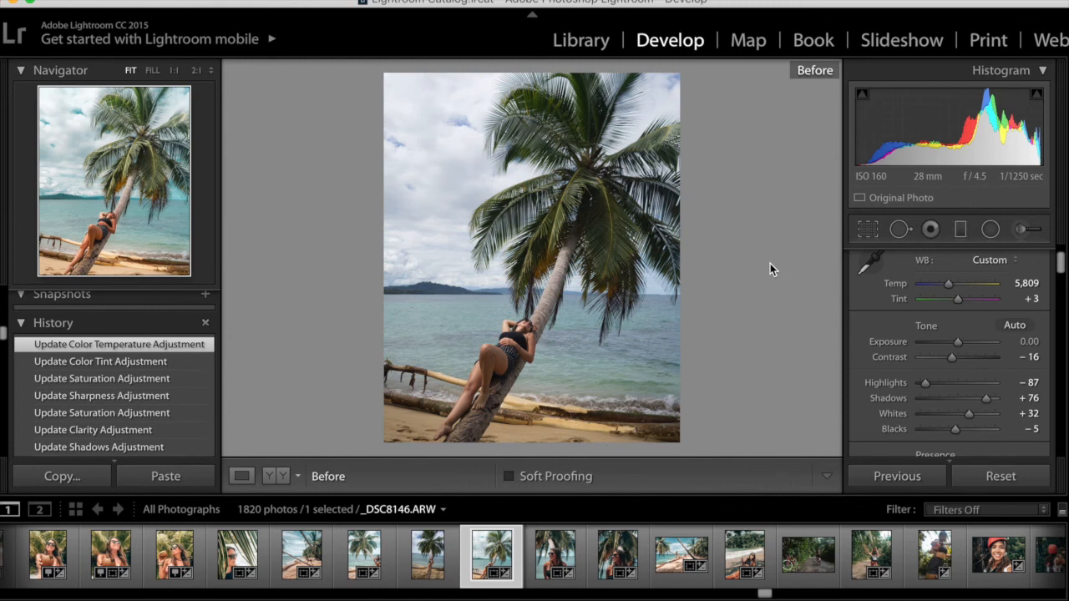
{"action": "key", "text": "backslash"}
{"action": "key", "text": "backslash"}
{"action": "key", "text": "backslash"}
{"action": "key", "text": "backslash"}
{"action": "key", "text": "backslash"}
{"action": "left_click", "coordinate": [275, 476]}
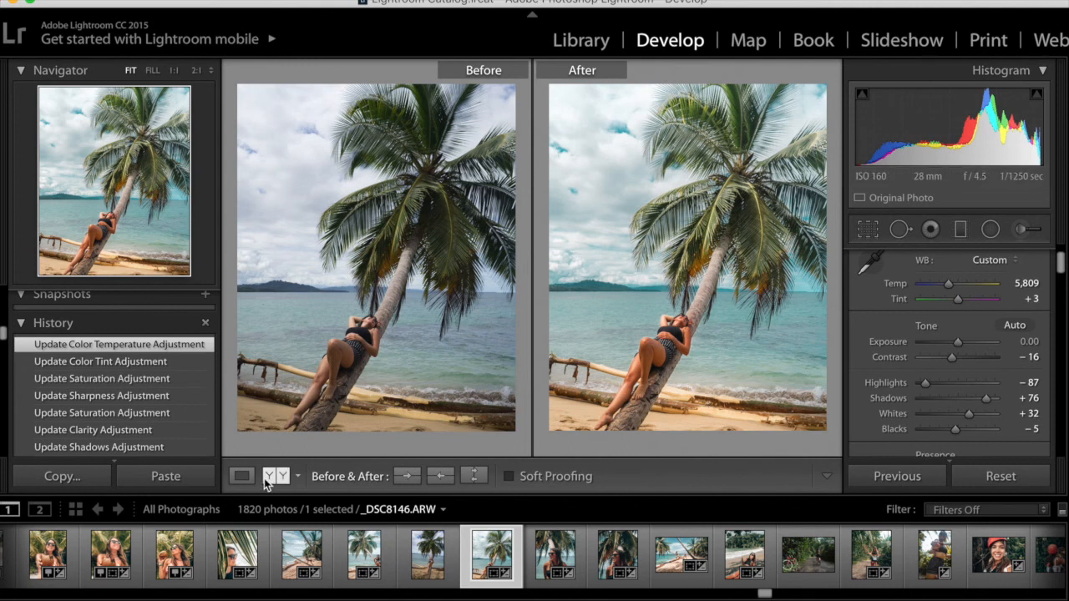
{"action": "left_click", "coordinate": [241, 476]}
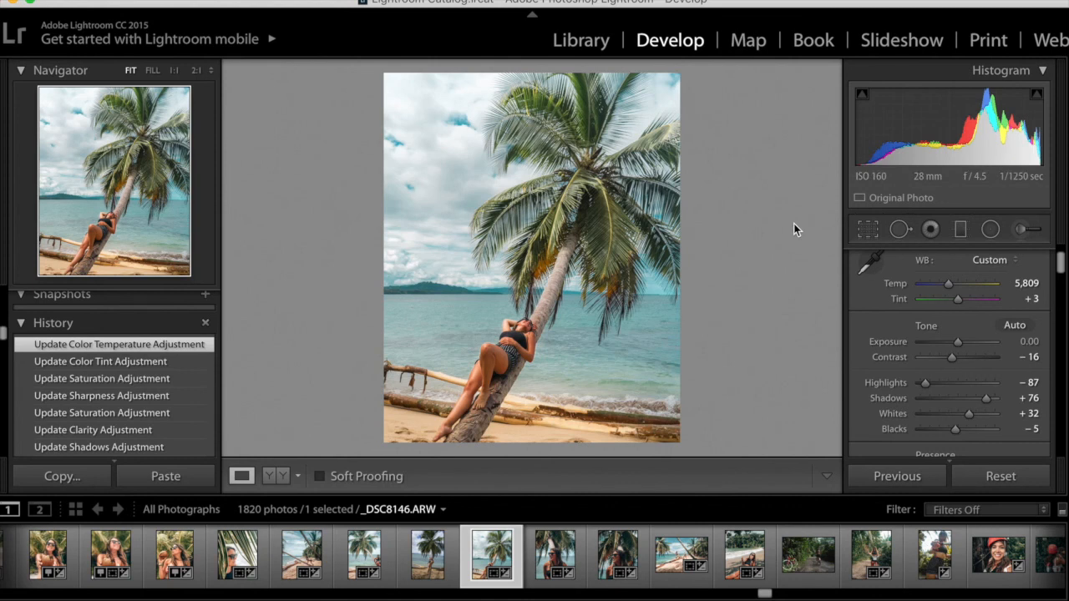
Export the photo to the hard drive with custom file name text "Puerto viejo palm tree"
{"action": "left_click", "coordinate": [138, 7]}
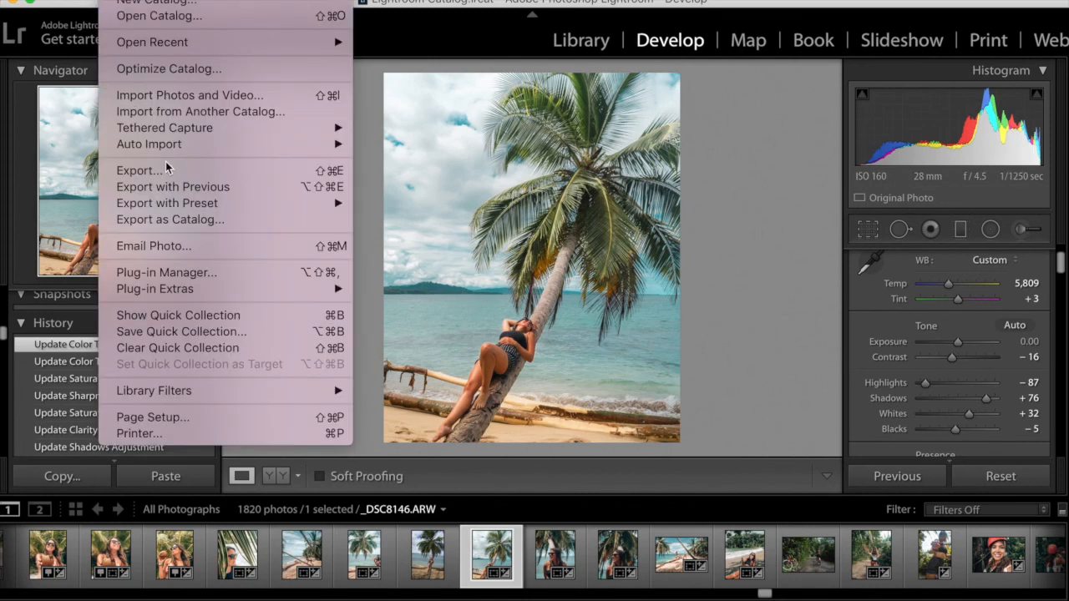
{"action": "left_click", "coordinate": [207, 169]}
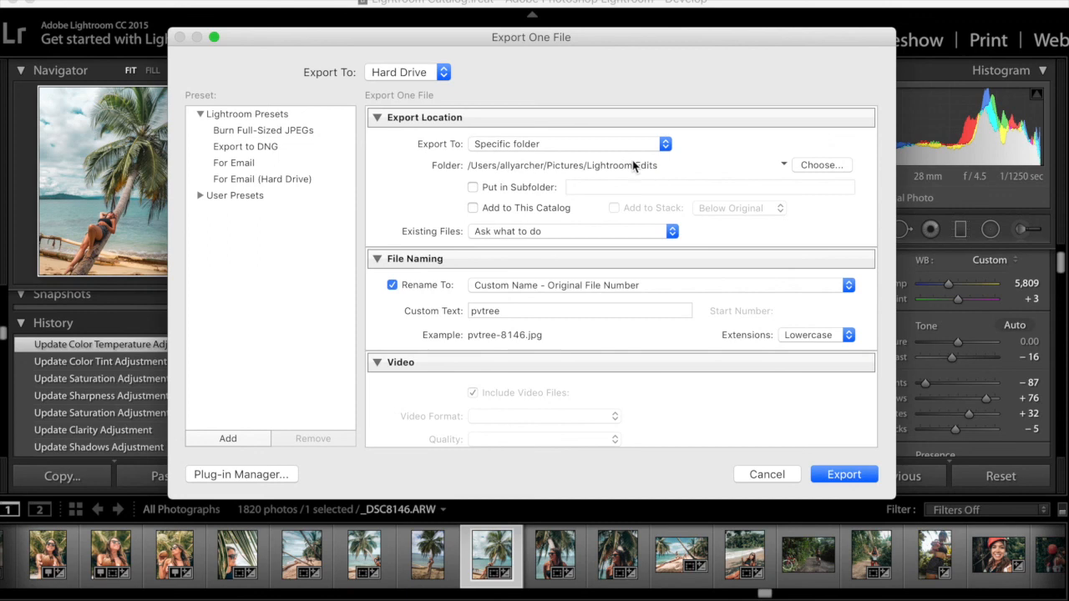
{"action": "left_click", "coordinate": [600, 310]}
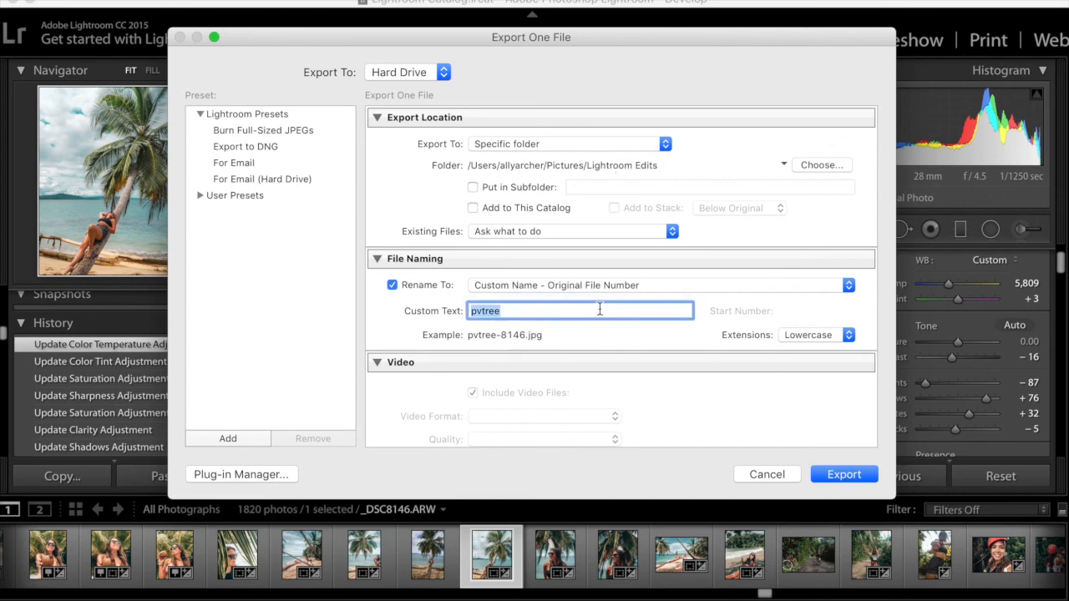
{"action": "type", "text": "Puerto vie"}
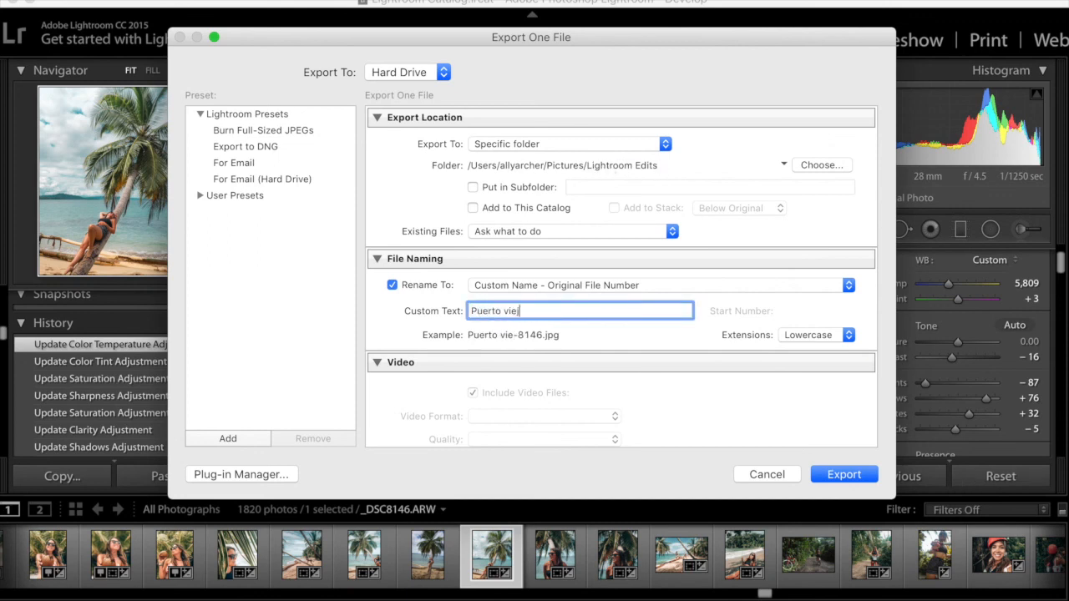
{"action": "type", "text": "jo palm tree"}
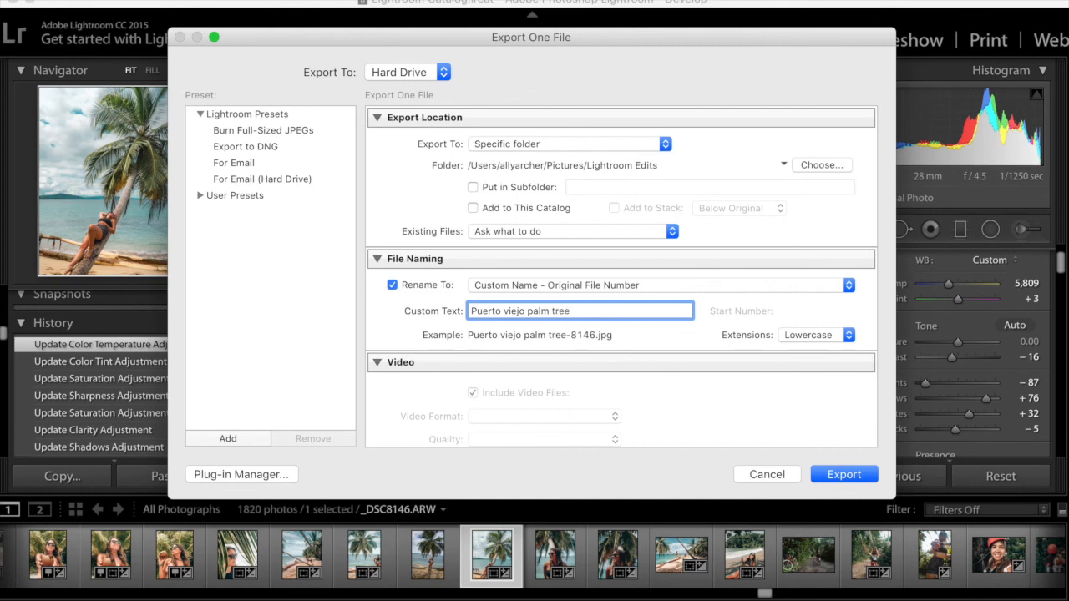
{"action": "left_click", "coordinate": [851, 476]}
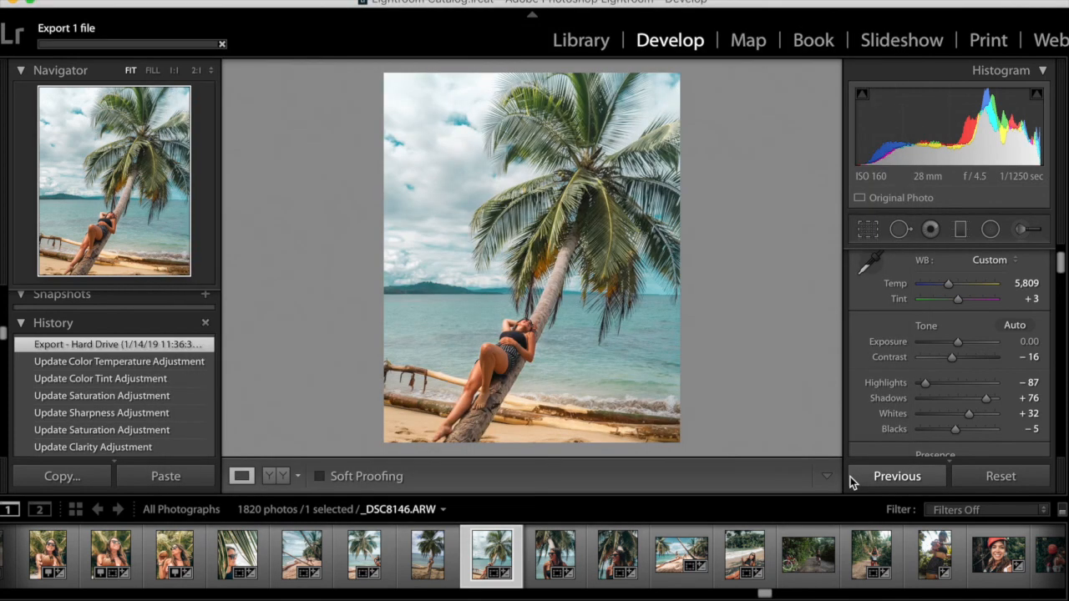
Show the Before & After side-by-side view and review the Basic and Tone Curve settings
{"action": "left_click", "coordinate": [273, 479]}
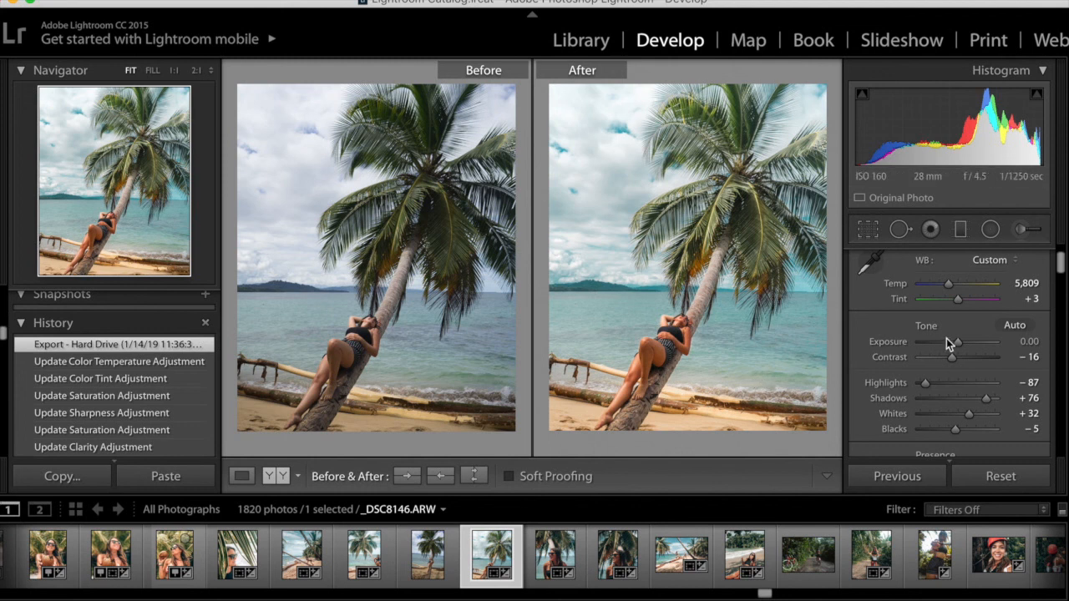
{"action": "scroll", "coordinate": [947, 385], "scroll_direction": "down", "scroll_amount": 10}
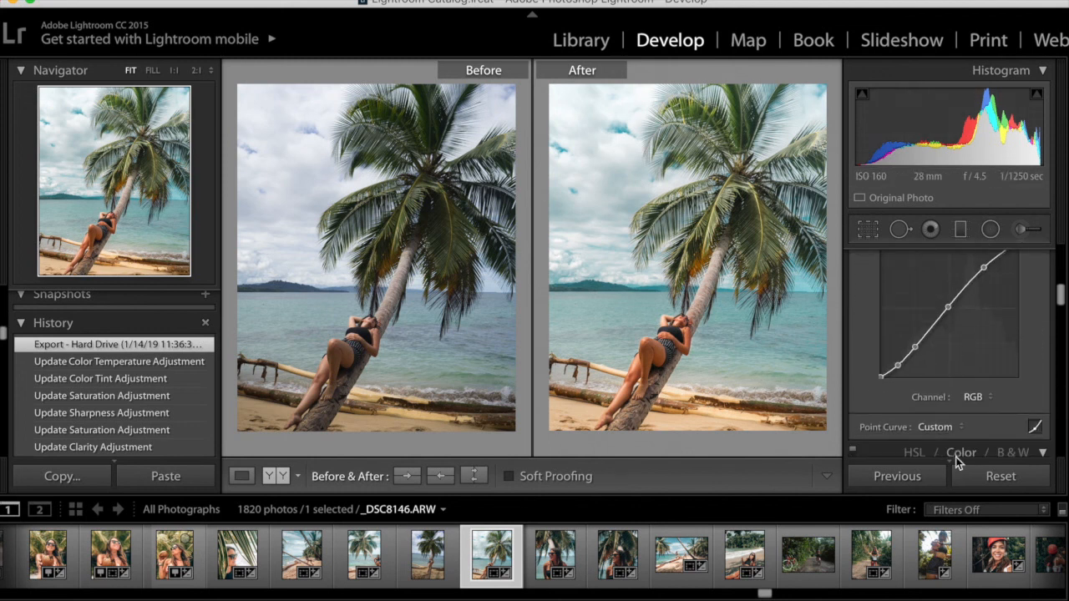
{"action": "scroll", "coordinate": [956, 417], "scroll_direction": "down", "scroll_amount": 6}
{"action": "scroll", "coordinate": [1016, 301], "scroll_direction": "up", "scroll_amount": 15}
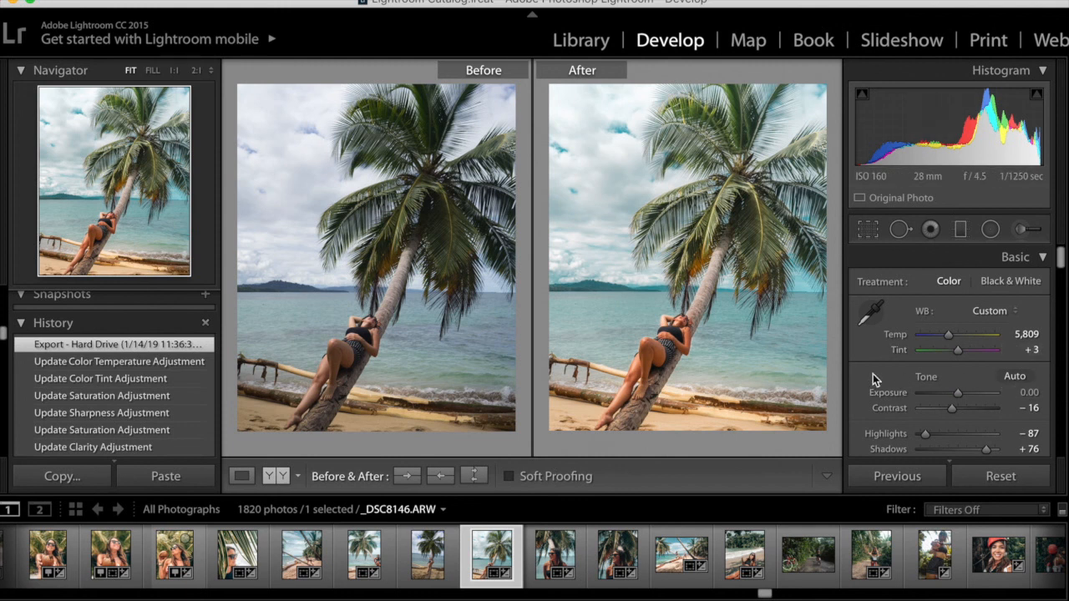
{"action": "scroll", "coordinate": [872, 399], "scroll_direction": "down", "scroll_amount": 3}
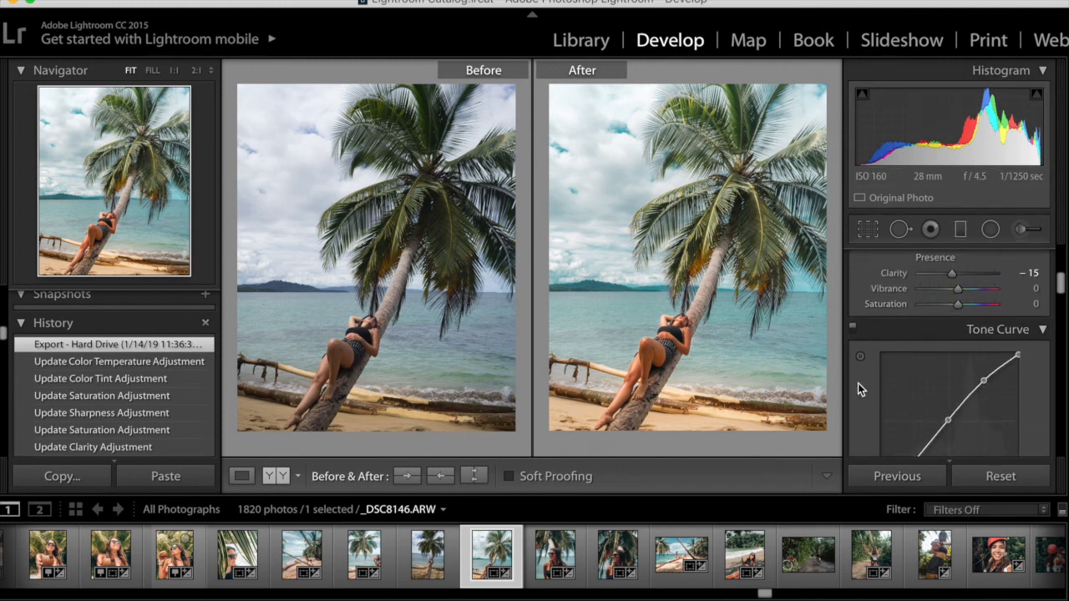
{"action": "scroll", "coordinate": [858, 383], "scroll_direction": "down", "scroll_amount": 5}
{"action": "scroll", "coordinate": [857, 384], "scroll_direction": "down", "scroll_amount": 2}
{"action": "scroll", "coordinate": [858, 383], "scroll_direction": "up", "scroll_amount": 10}
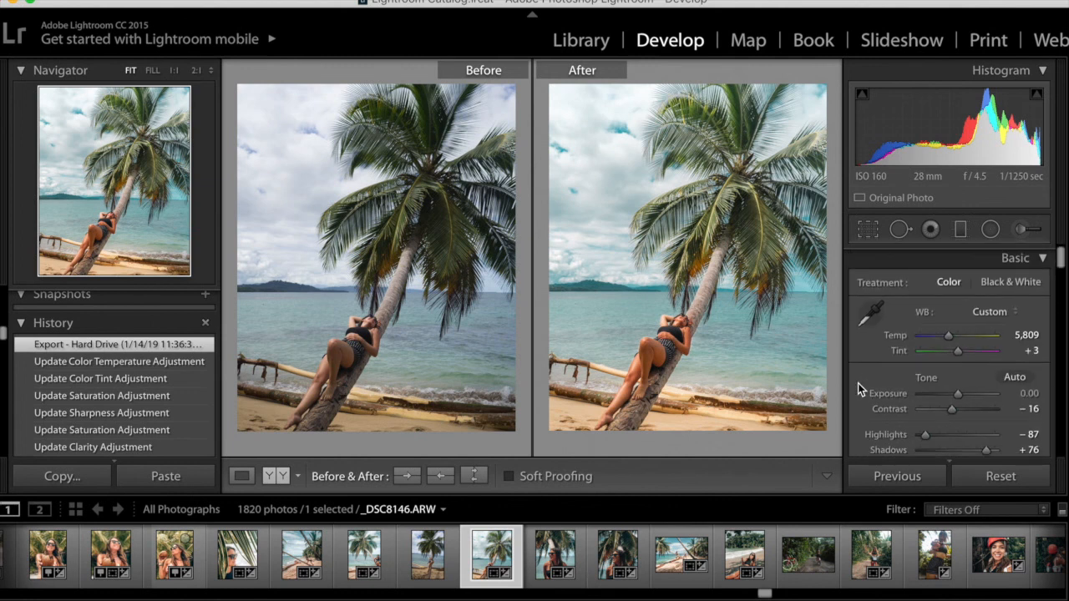